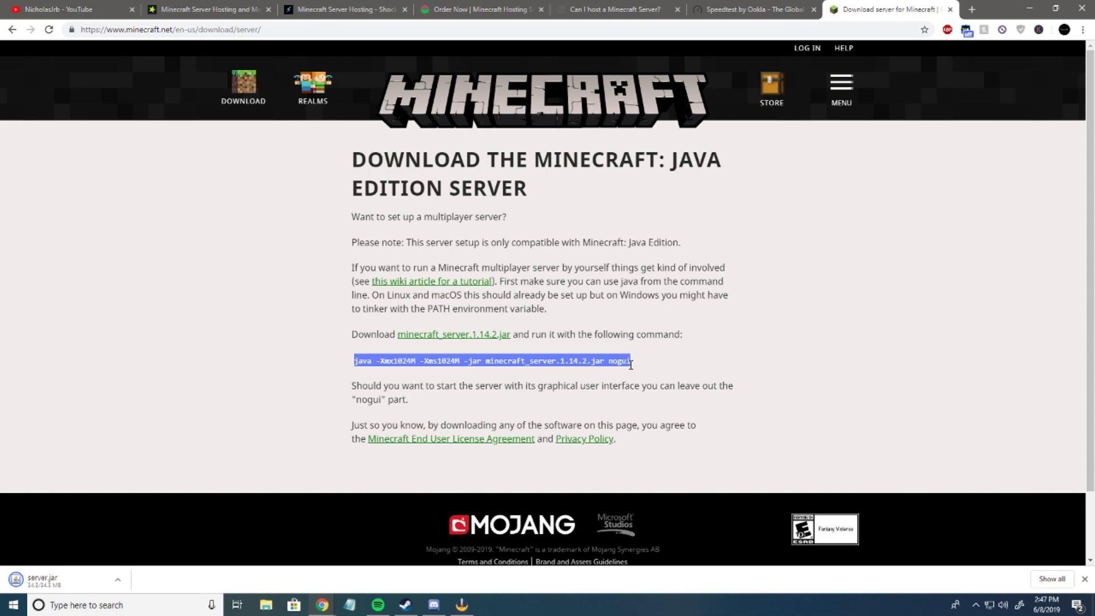
Examine the Java launch command on the download page, including its -Xmx and -Xms memory values, and select the whole command
left_click(649, 367)
left_click(626, 361)
left_click_drag(394, 361, 411, 374)
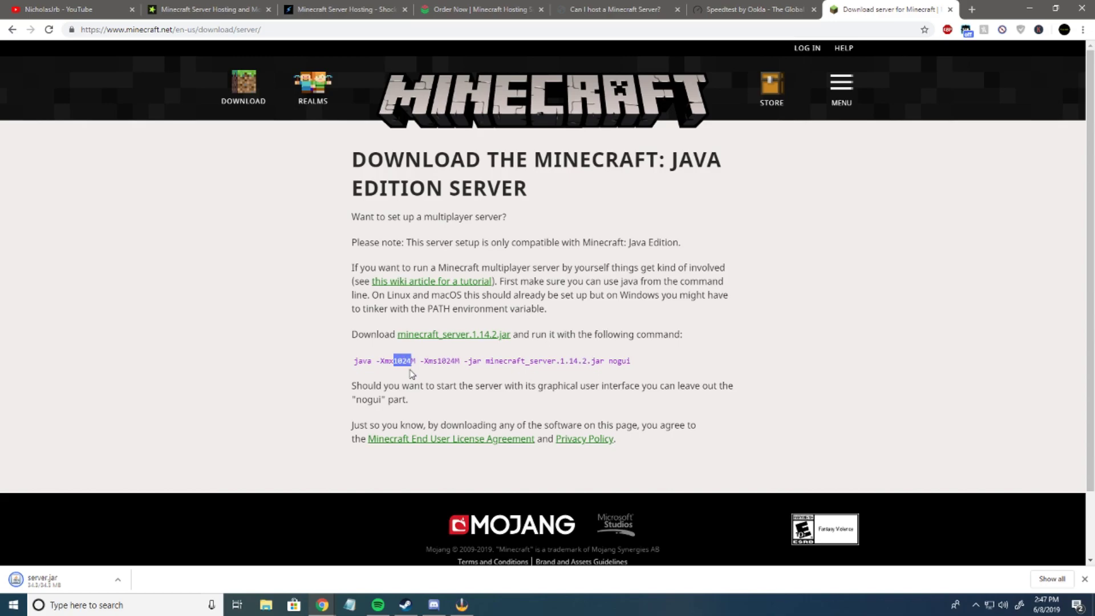
left_click(405, 358)
left_click_drag(438, 361, 456, 374)
left_click(445, 358)
left_click_drag(438, 360, 459, 373)
left_click(404, 357)
left_click_drag(354, 360, 635, 367)
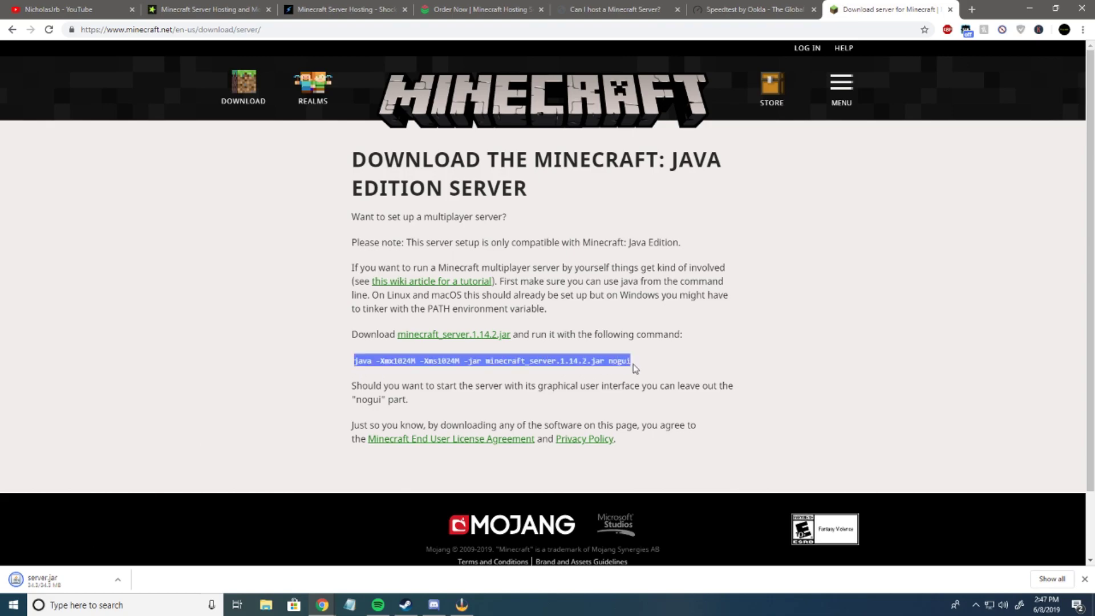
Move the downloaded server file from the desktop into the McServer folder and open that folder
left_click(118, 579)
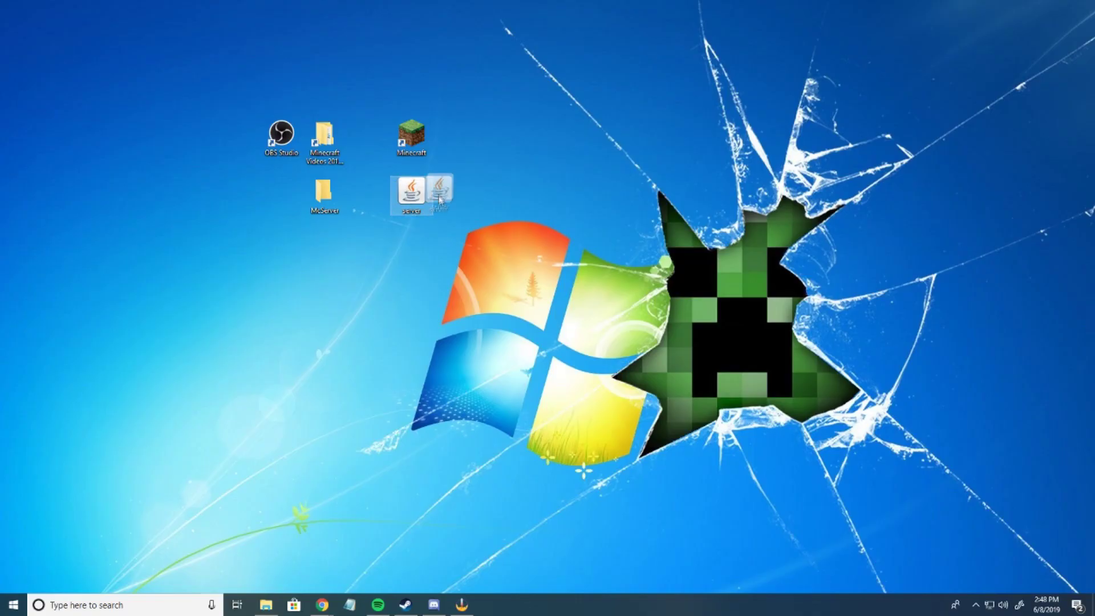
left_click(364, 194)
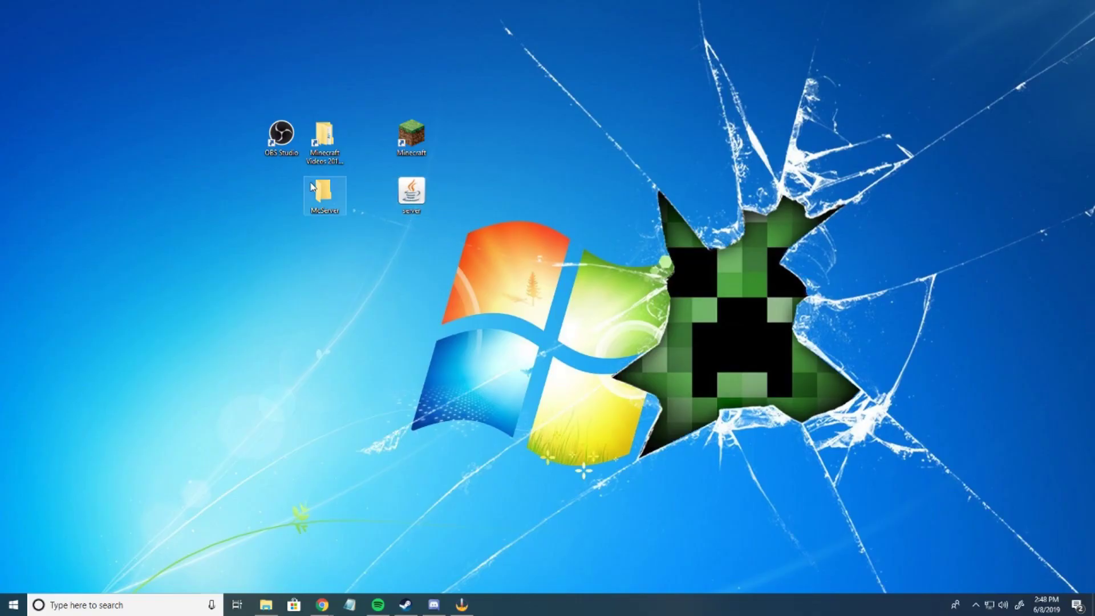
mouse_move(328, 200)
left_mouse_down()
mouse_move(281, 234)
mouse_move(326, 215)
left_mouse_up()
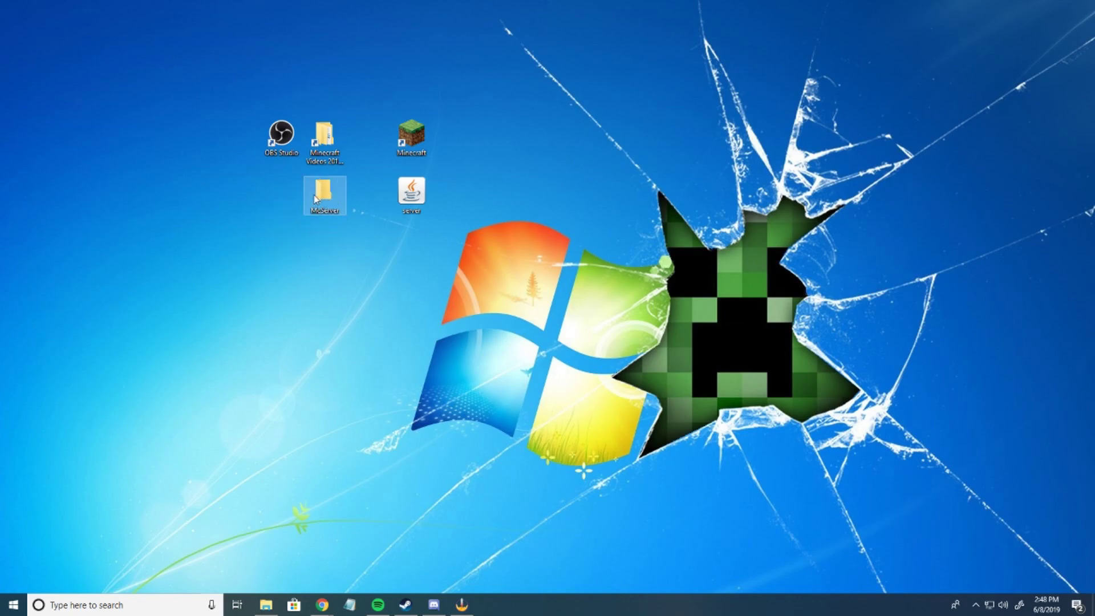
left_click_drag(416, 198, 330, 199)
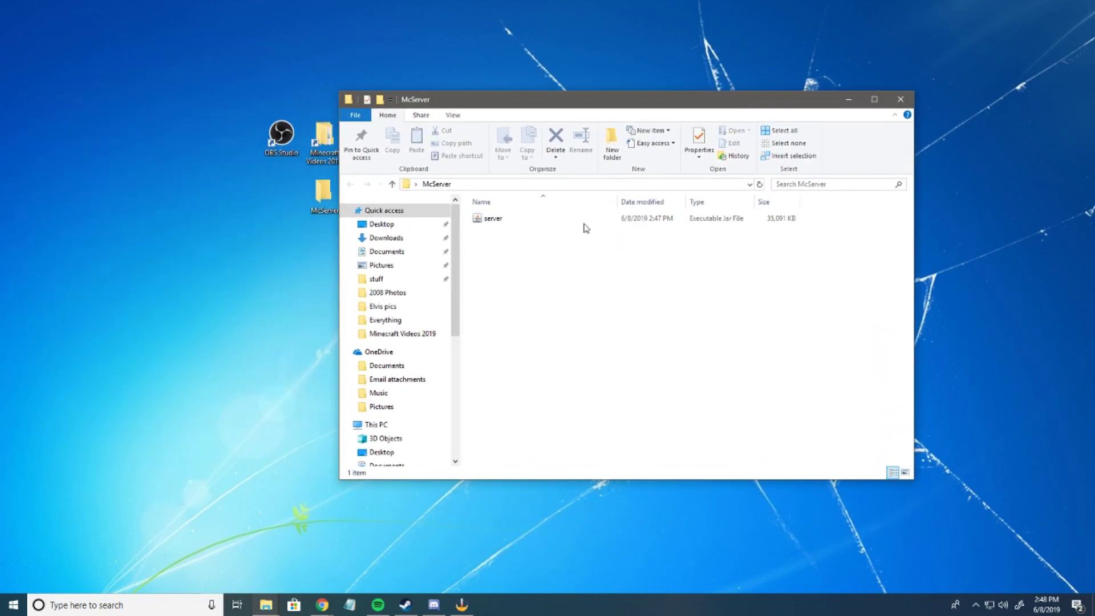
Create a new text document named run in the McServer folder
right_click(496, 240)
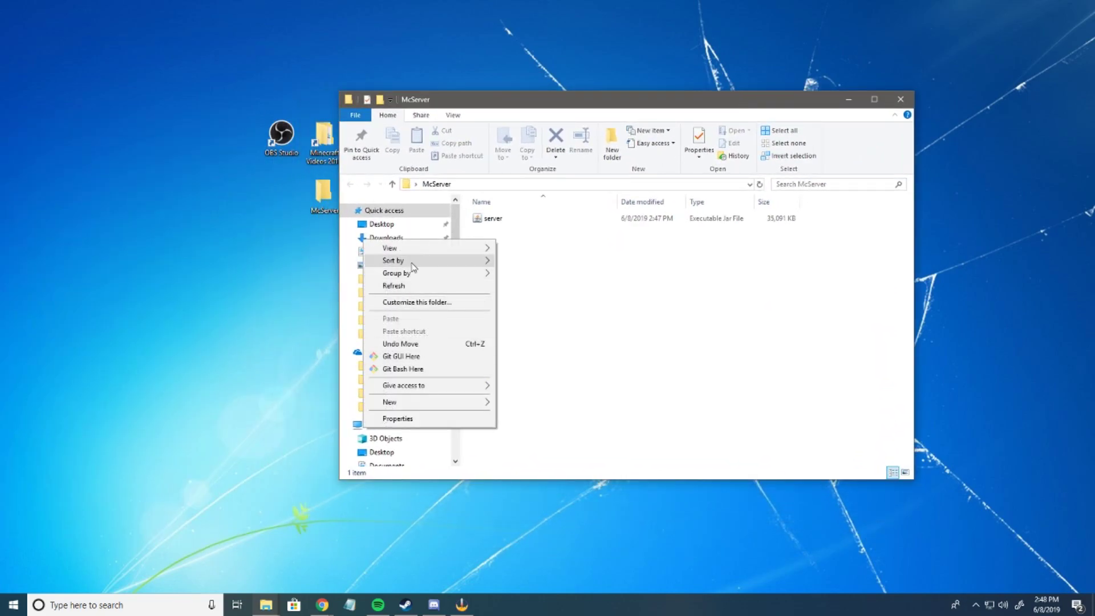
mouse_move(471, 403)
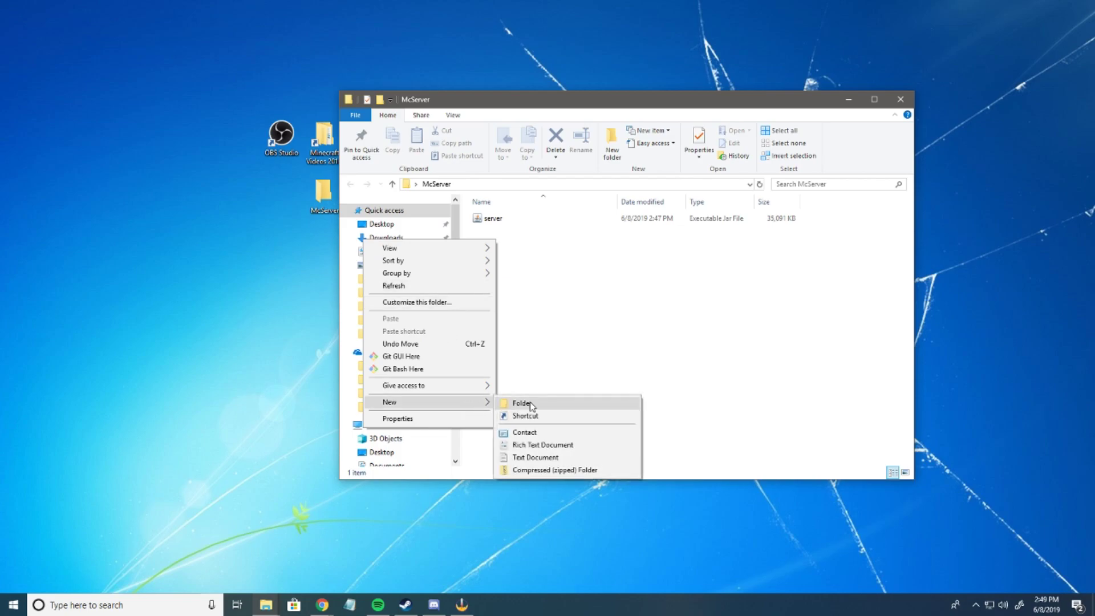
left_click(533, 457)
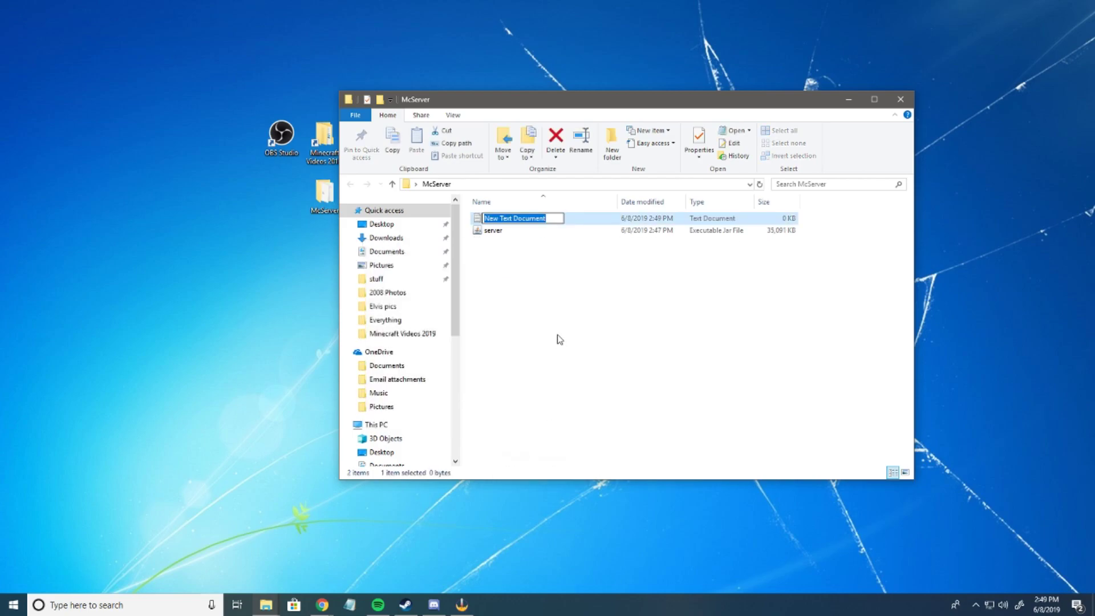
type("run")
key("Return")
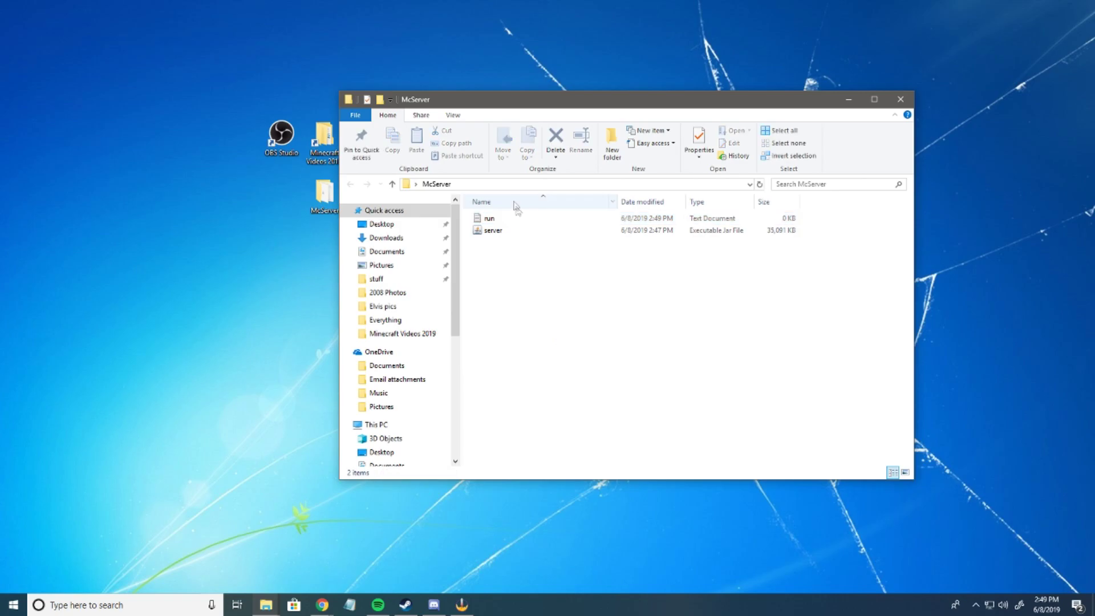
Enter "java -Xmx1024M -Xms1024M -jar server.jar" in the run text document, check the jar name against the server file, and close it
double_click(488, 219)
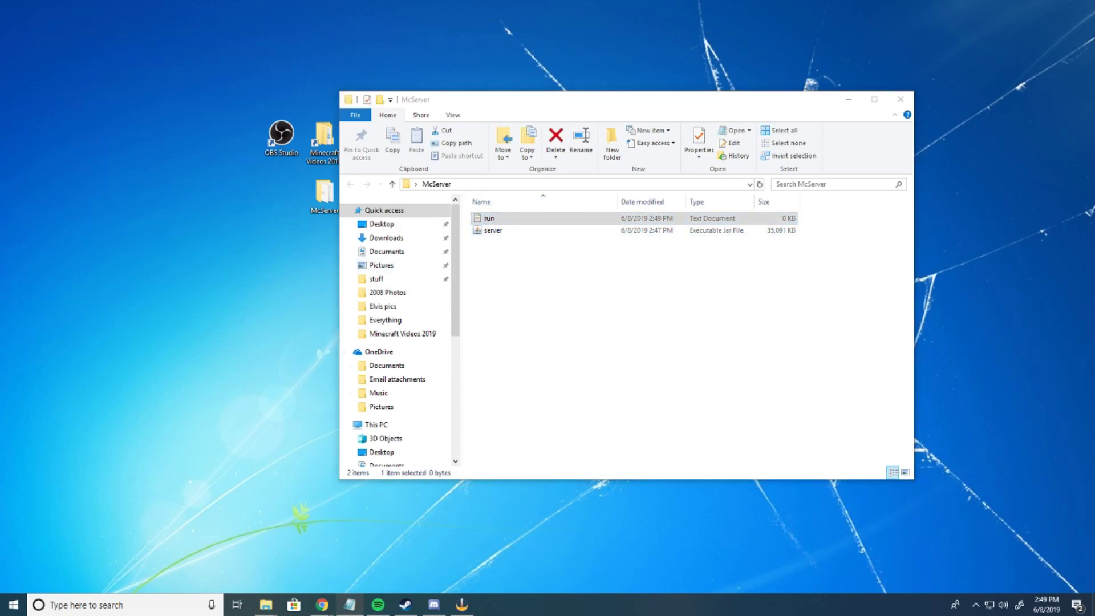
left_click_drag(615, 140, 689, 140)
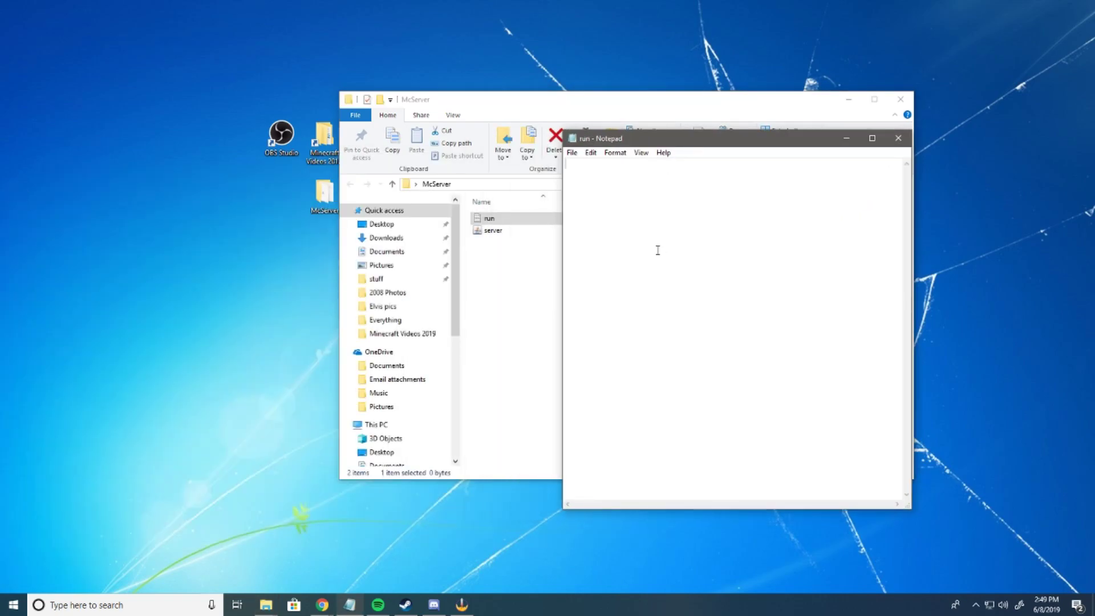
key("ctrl+v")
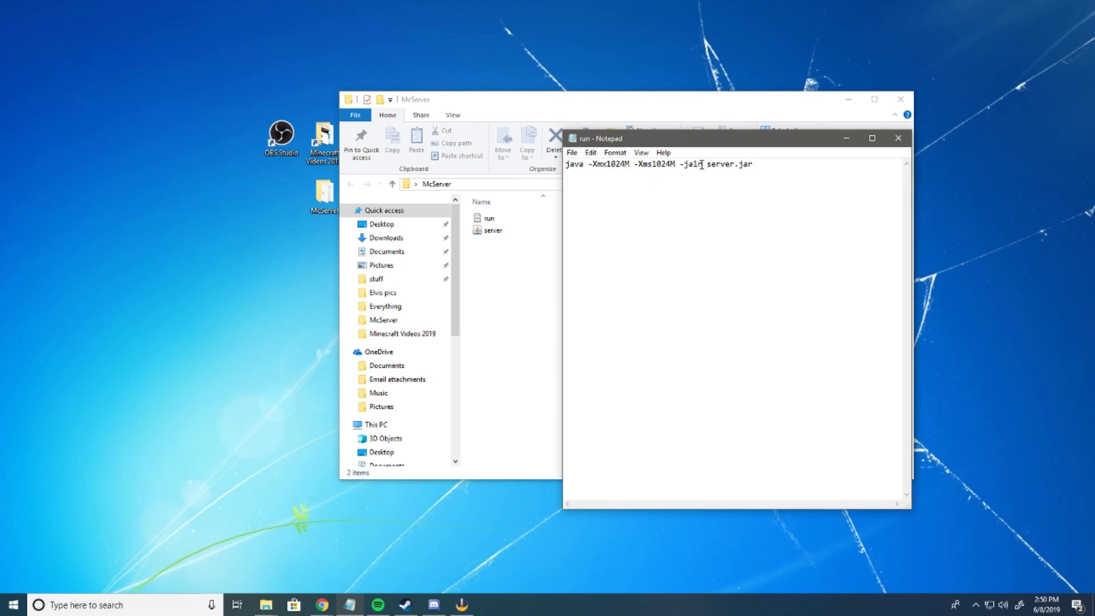
key("BackSpace")
double_click(510, 240)
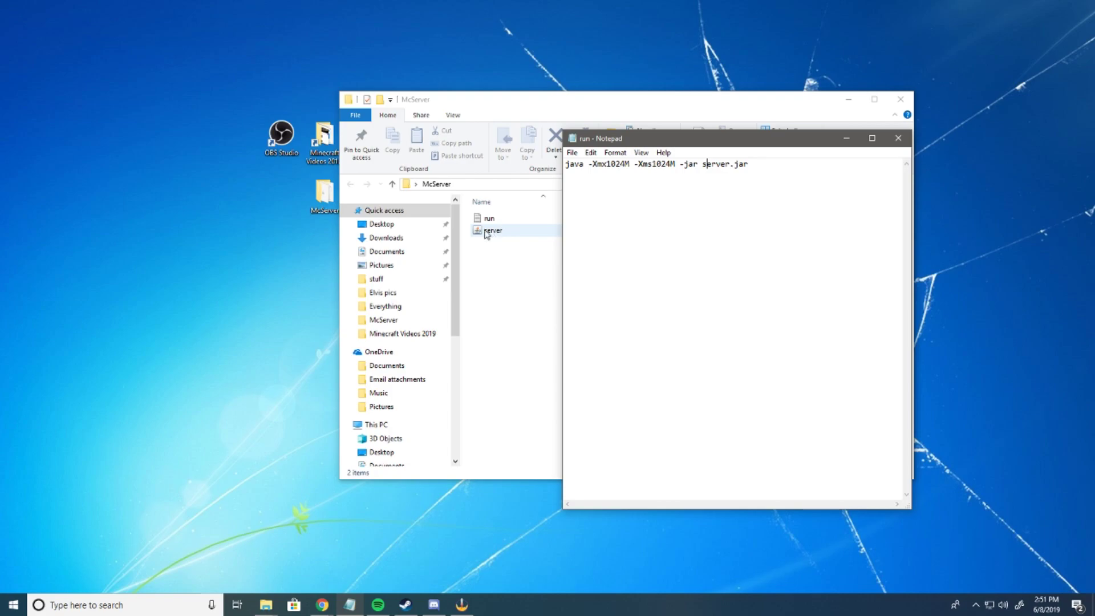
left_click_drag(706, 165, 747, 165)
left_click(717, 165)
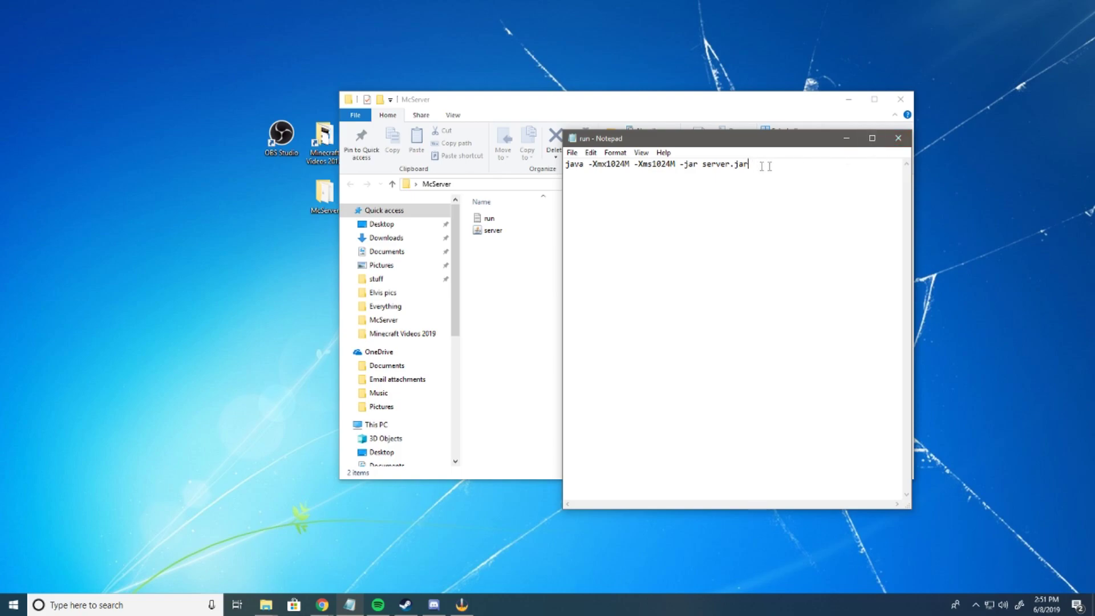
left_click(898, 138)
Reopen the run text document, save a copy as run.bat in the McServer folder, and close it
right_click(506, 221)
left_click(533, 222)
double_click(533, 222)
left_click(573, 153)
left_click(593, 203)
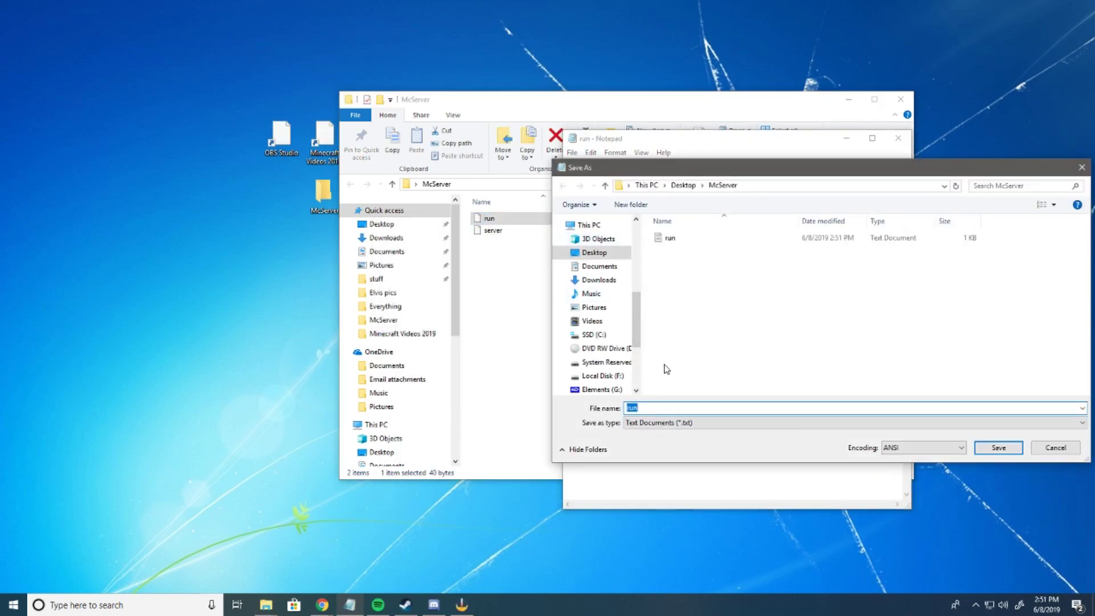
left_click(654, 406)
type(".bat")
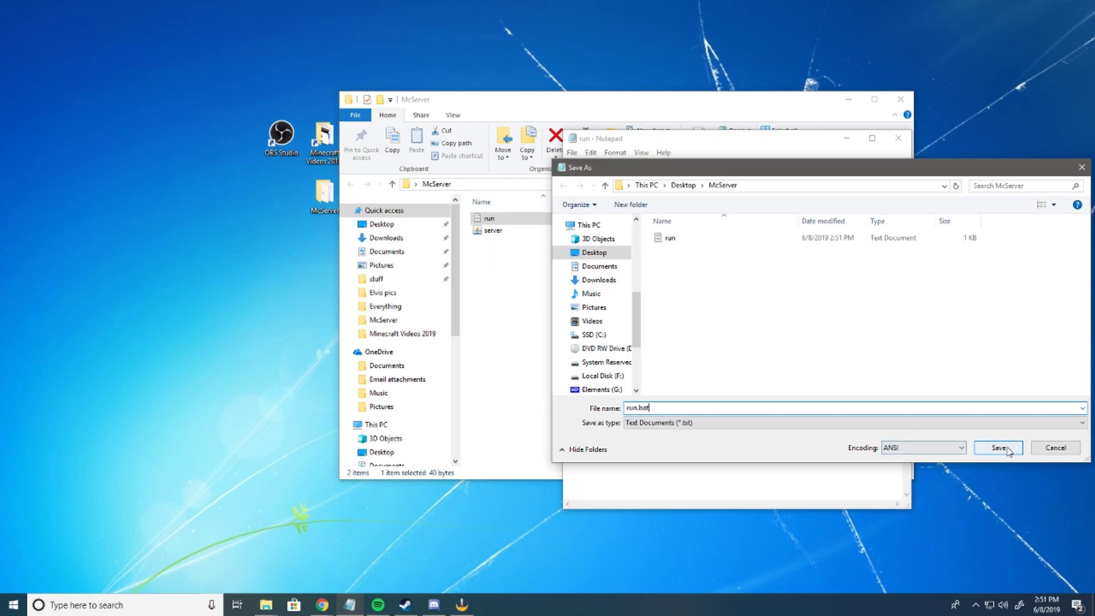
left_click(998, 447)
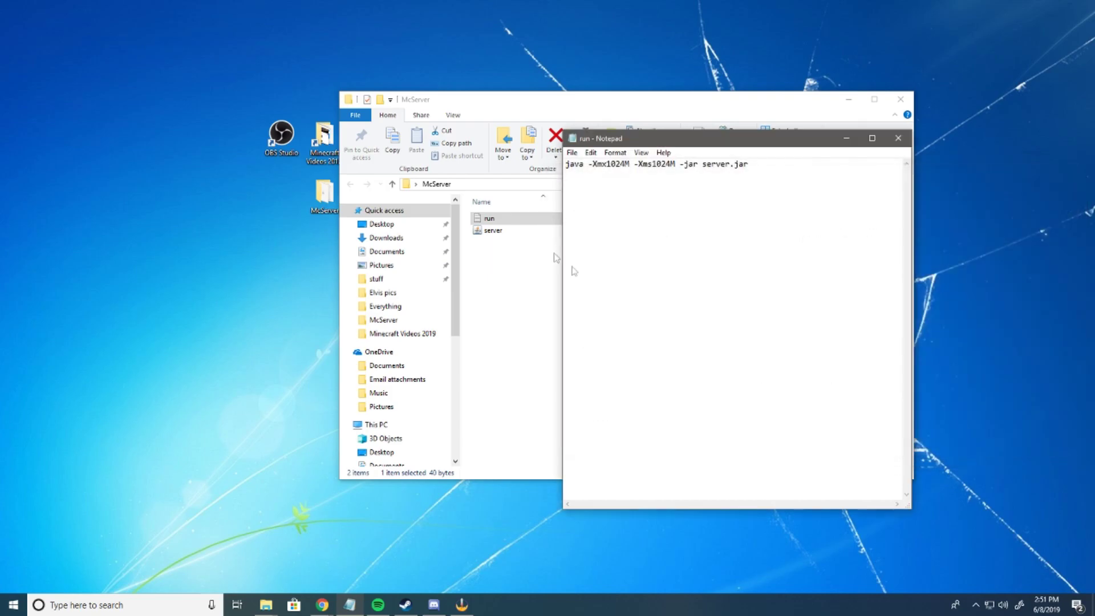
left_click(898, 138)
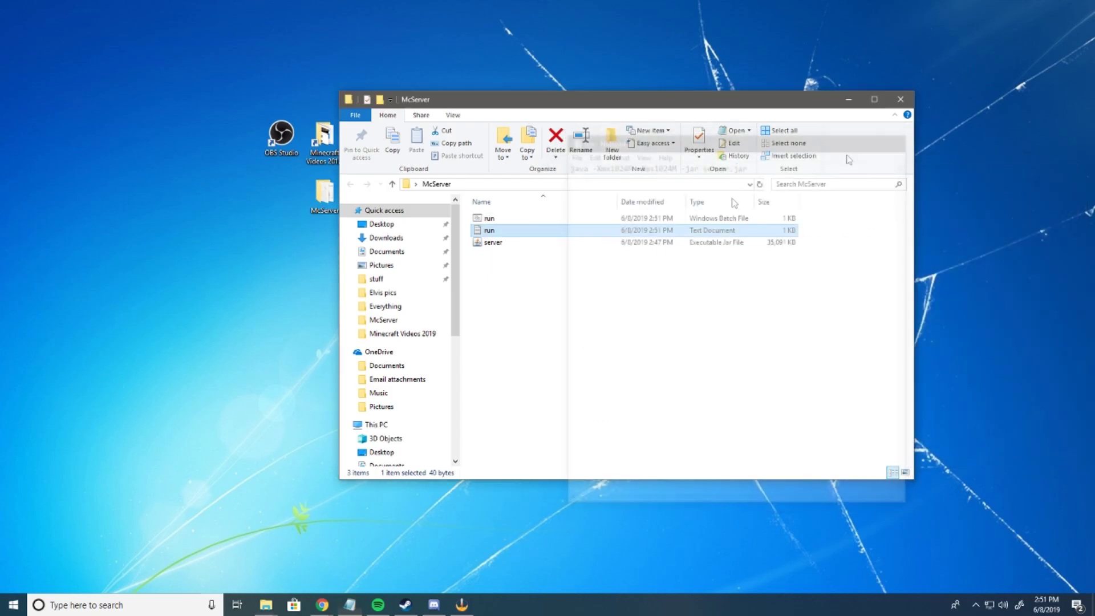
Execute the run batch file to generate the server's initial files
double_click(489, 221)
left_click_drag(270, 131, 494, 140)
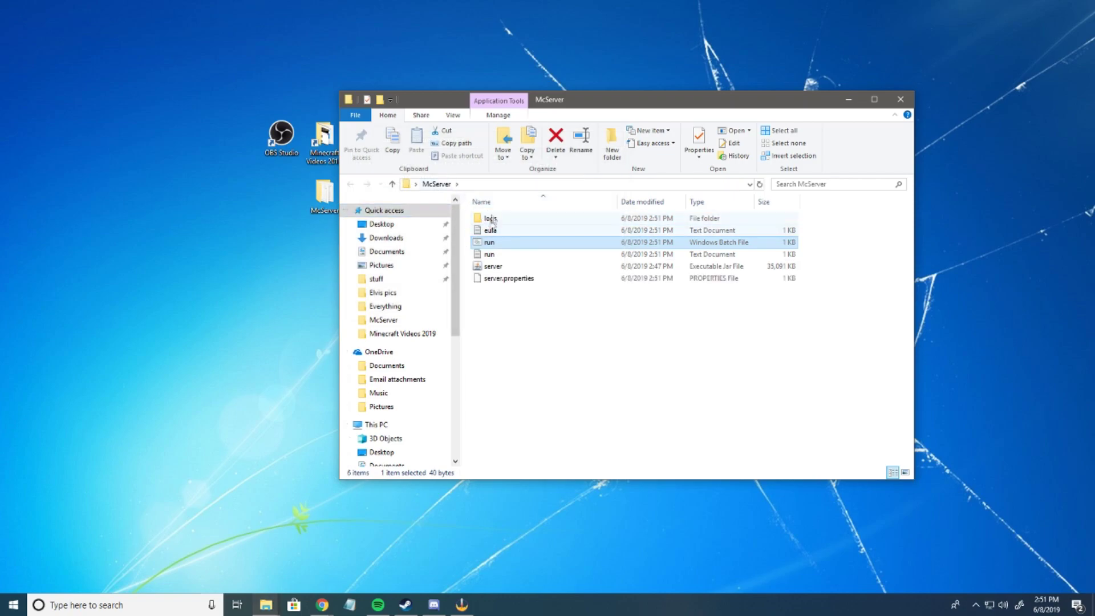
left_click(498, 317)
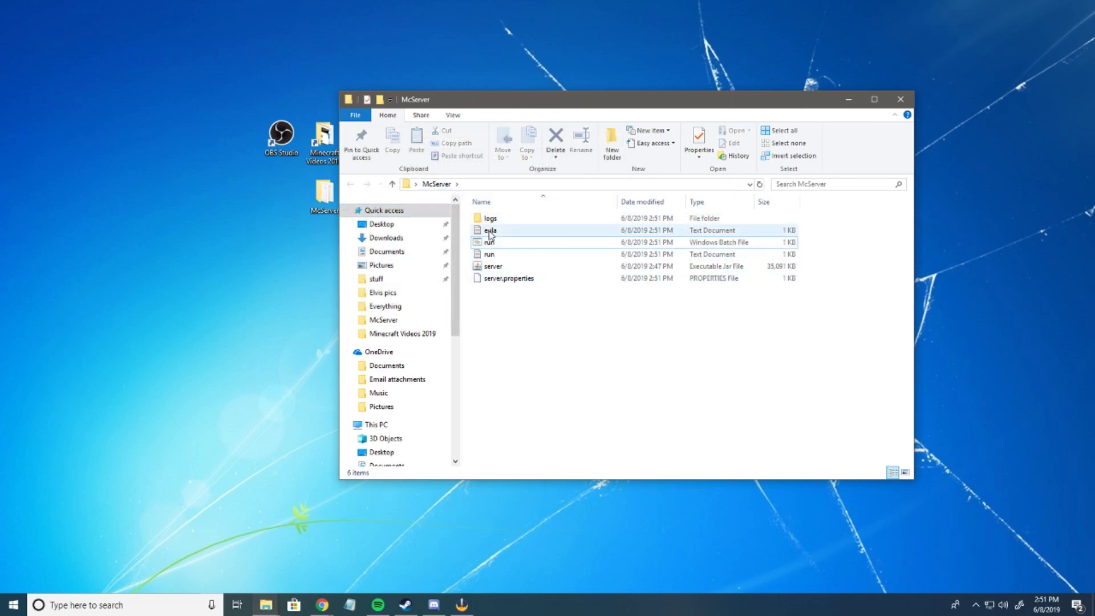
Set eula to true in the eula text file and save it, retype the value as TRUE, and close the file
double_click(490, 231)
left_click_drag(589, 186, 620, 186)
type("true")
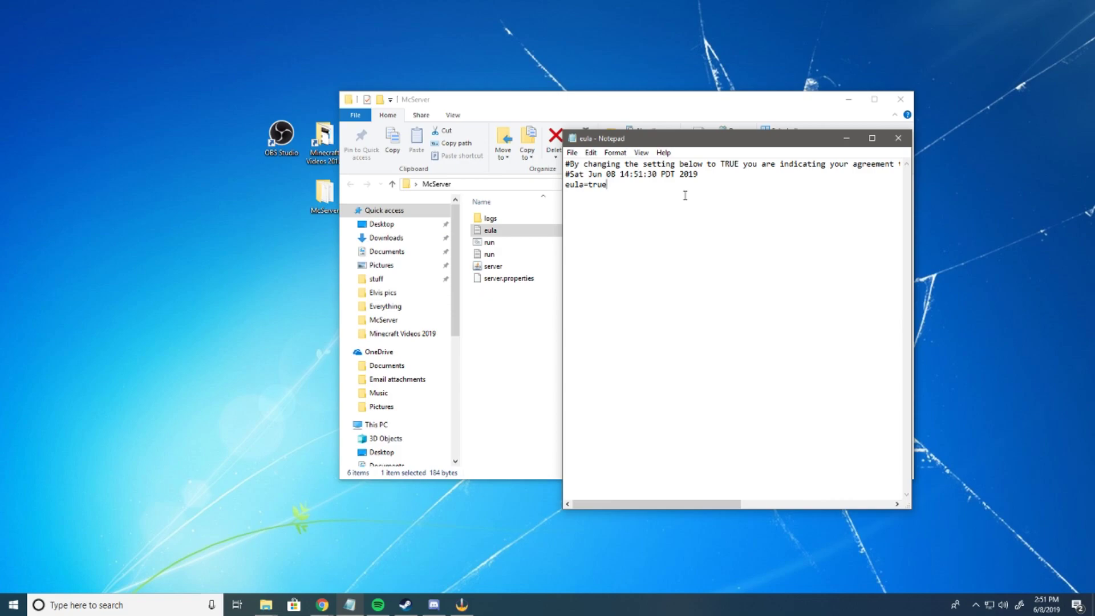
key("ctrl+s")
left_click_drag(589, 186, 609, 188)
type("TRUE")
left_click(898, 138)
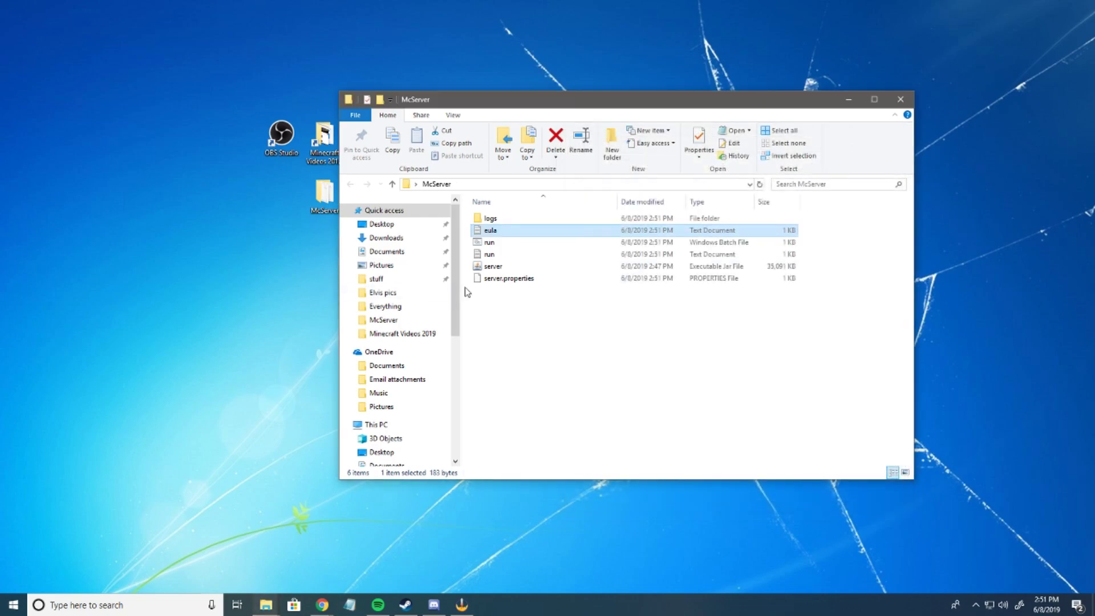
Start the server with the run batch file, and move and enlarge the Minecraft server window to show more of its log
double_click(489, 243)
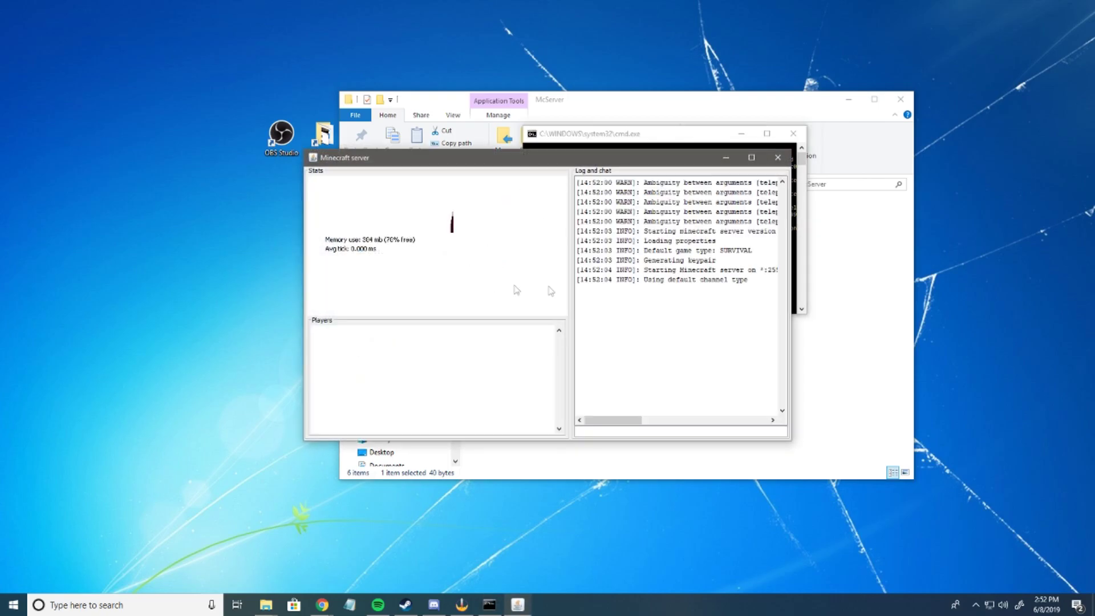
left_click_drag(659, 159, 557, 154)
mouse_move(525, 420)
left_mouse_down()
mouse_move(542, 420)
mouse_move(521, 420)
left_mouse_up()
left_click_drag(689, 319, 876, 340)
left_click(739, 135)
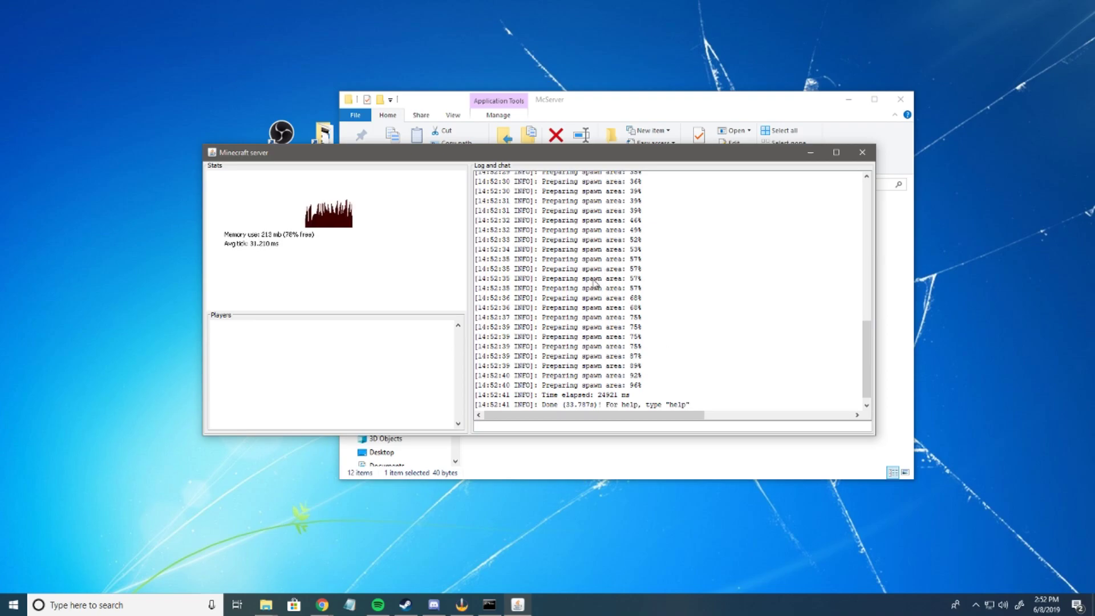
Open server.properties in Notepad++, review the server settings down to the last line, and close the editor
left_click(632, 104)
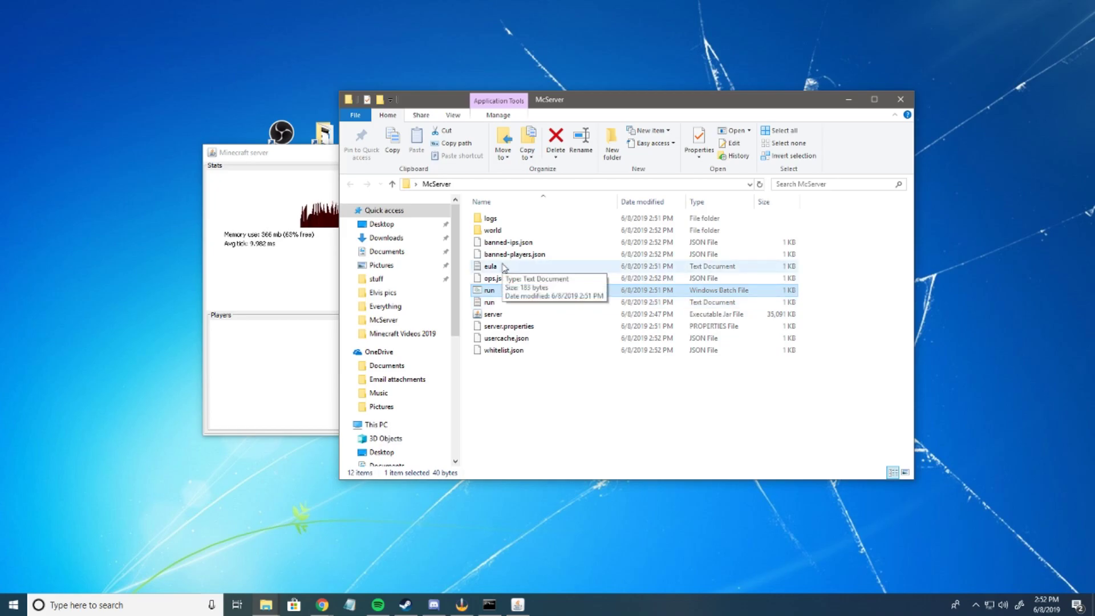
right_click(499, 327)
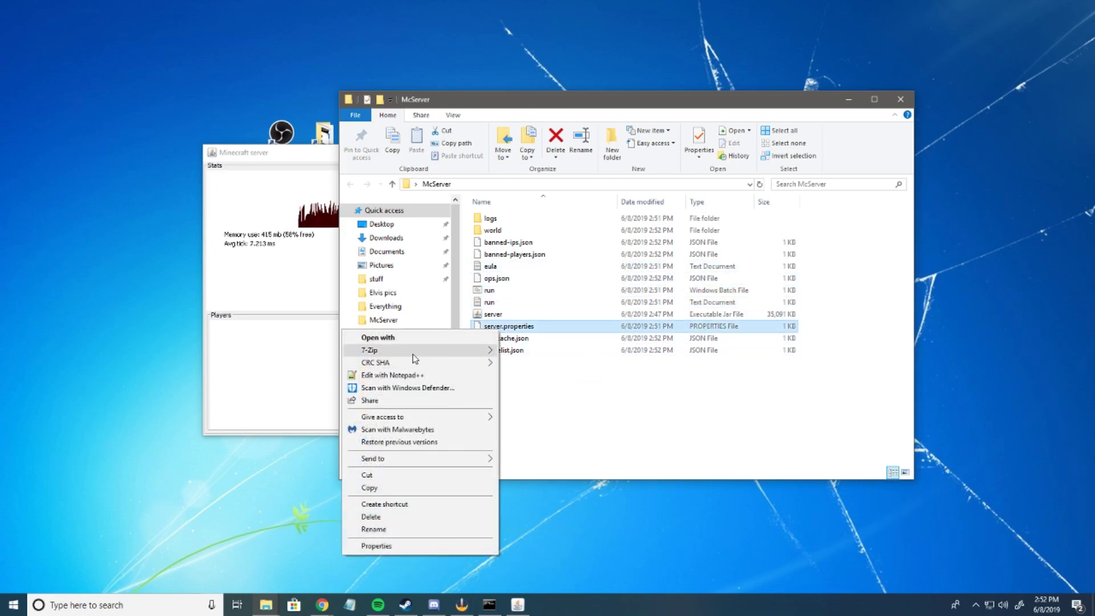
left_click(389, 375)
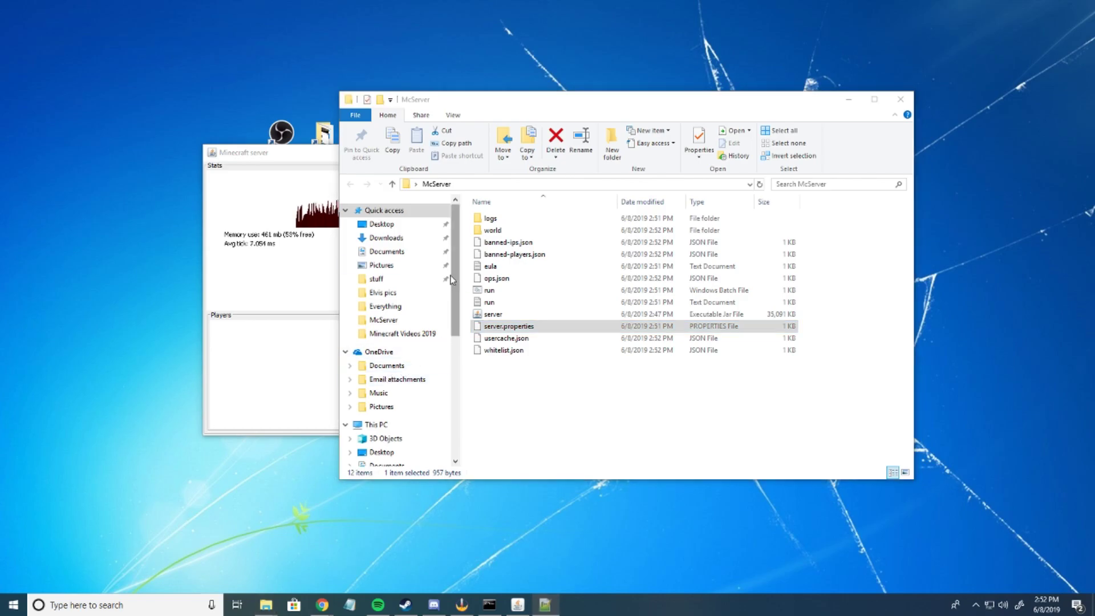
left_click_drag(466, 202, 673, 106)
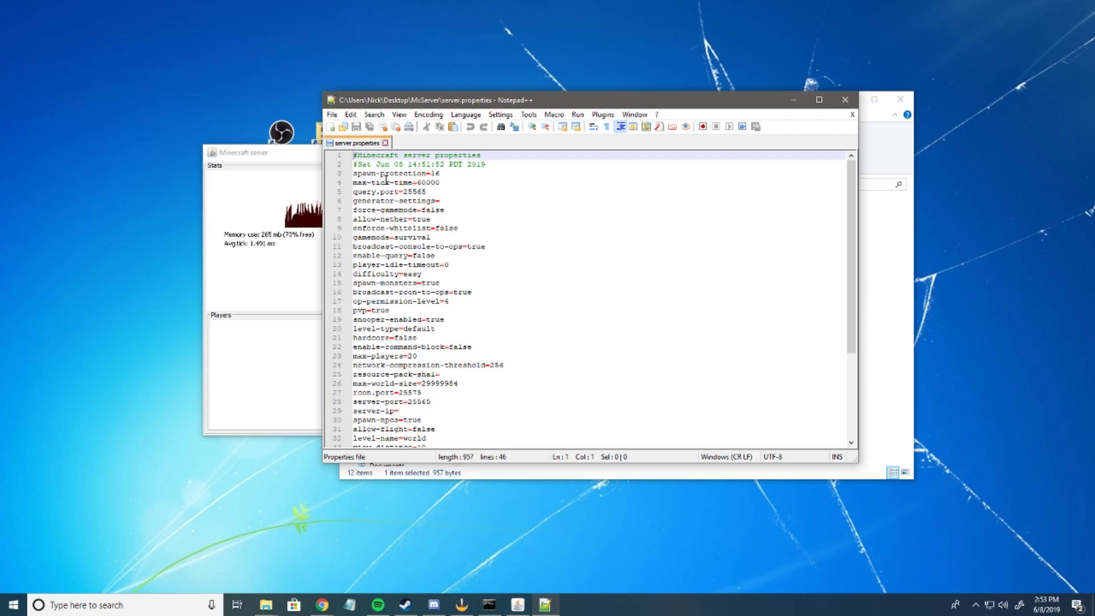
left_click_drag(422, 191, 436, 452)
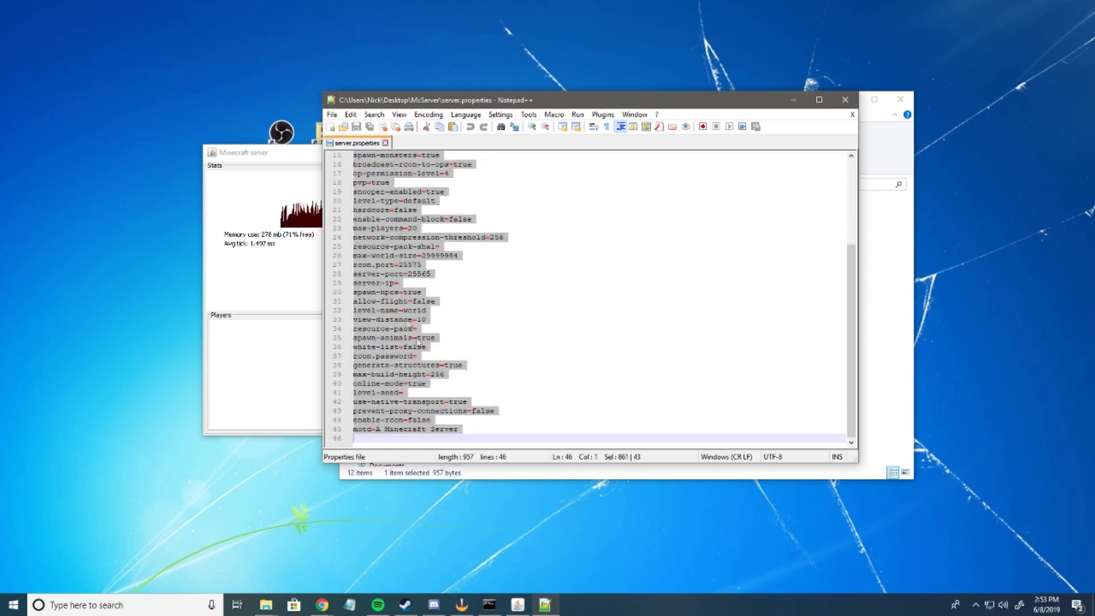
left_click(419, 342)
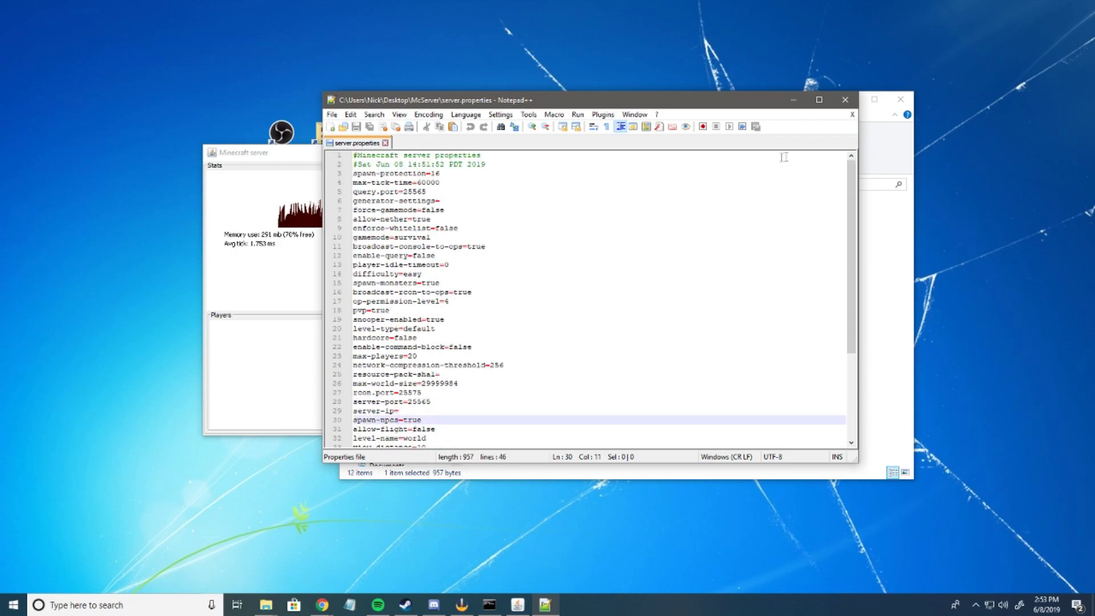
left_click(840, 103)
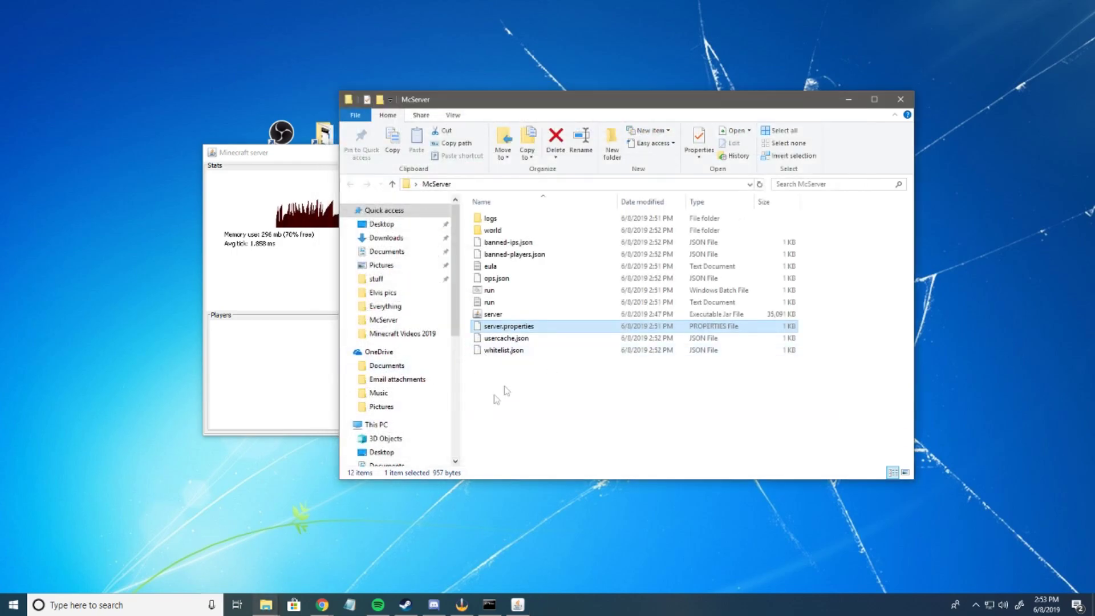
left_click(507, 385)
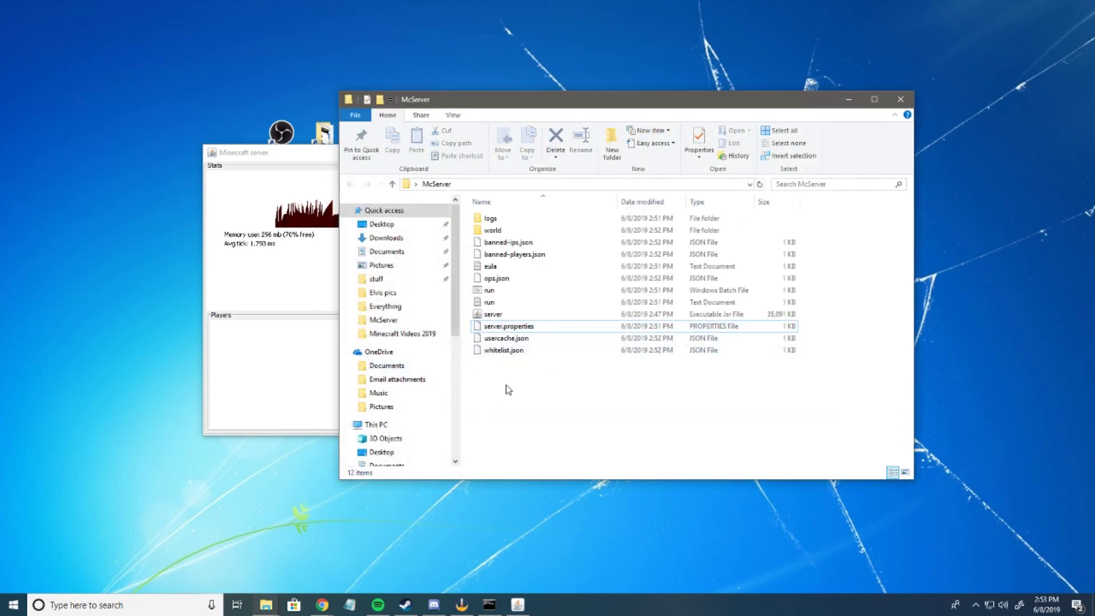
Open whitelist.json in Notepad++, try replacing its contents with blank lines, and close the file and editor without saving
right_click(488, 350)
left_click(381, 397)
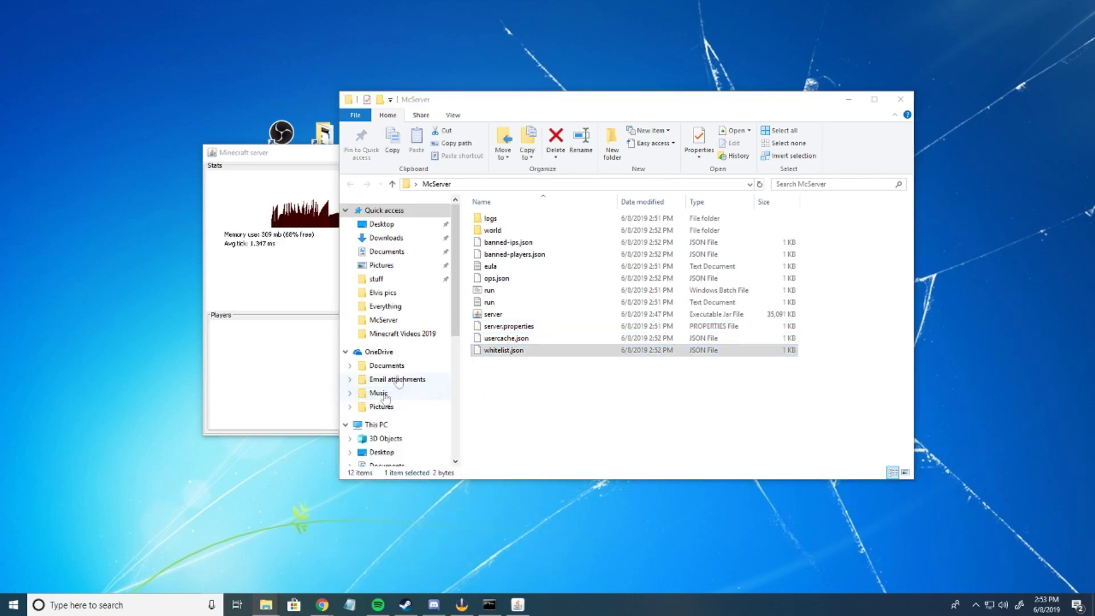
key("ctrl+a")
key("BackSpace")
key("Return")
key("Return")
key("Return")
key("Return")
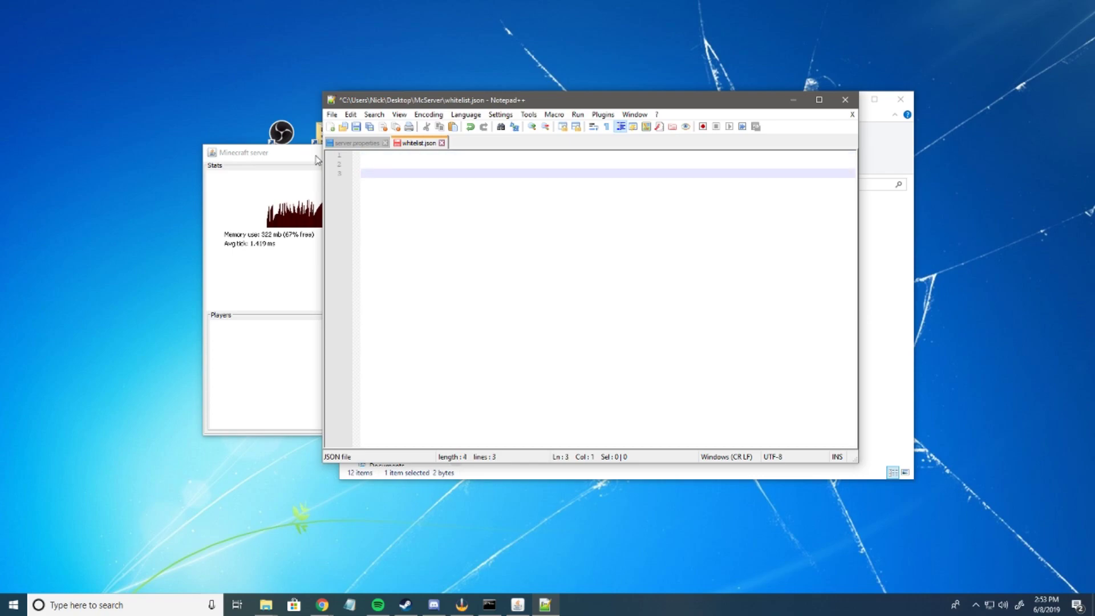
key("BackSpace")
key("BackSpace")
key("BackSpace")
key("BackSpace")
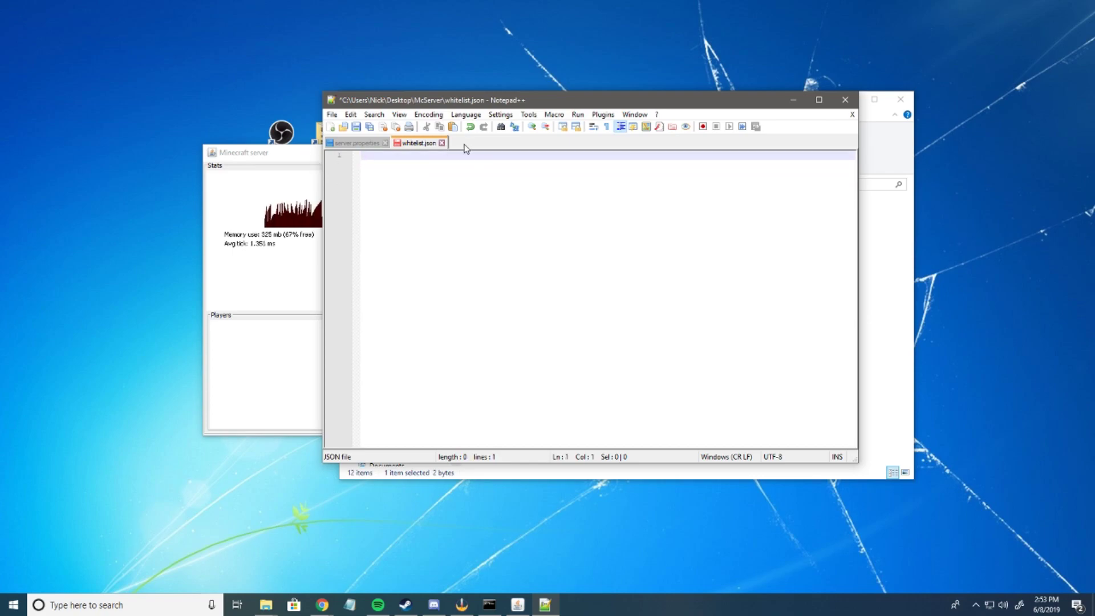
left_click(441, 143)
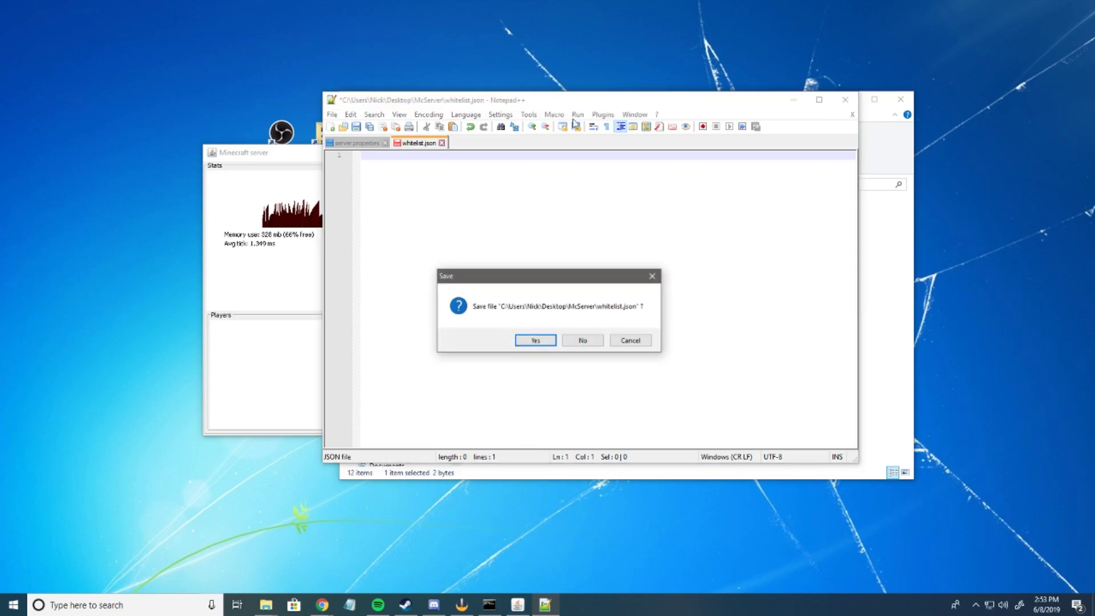
left_click(579, 341)
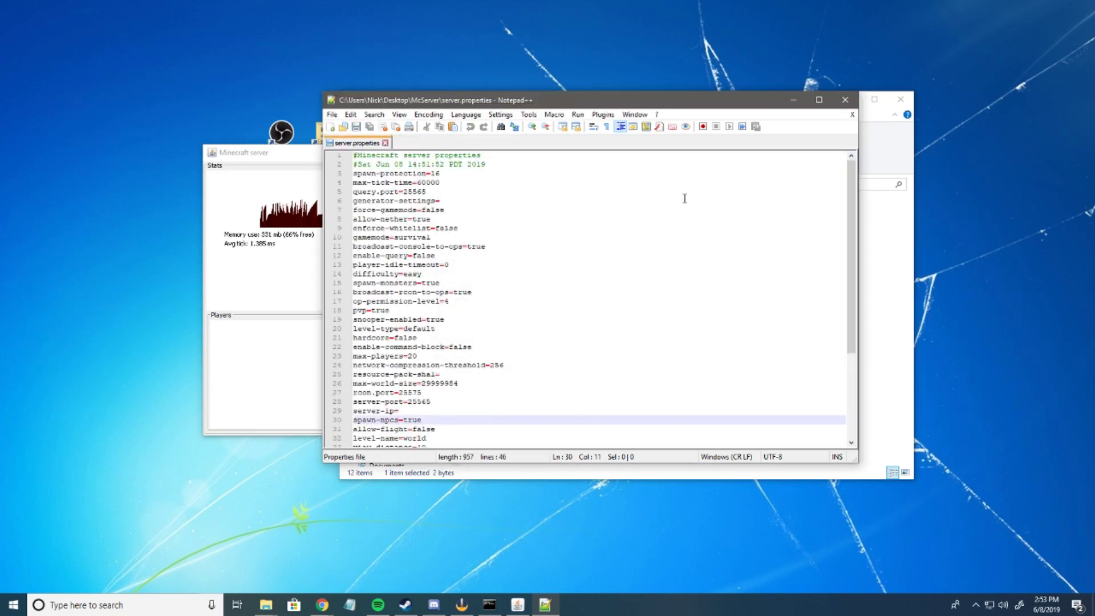
left_click(845, 100)
Minimize the McServer folder window, keeping the Minecraft server window open, and launch Minecraft from the desktop
left_click(276, 315)
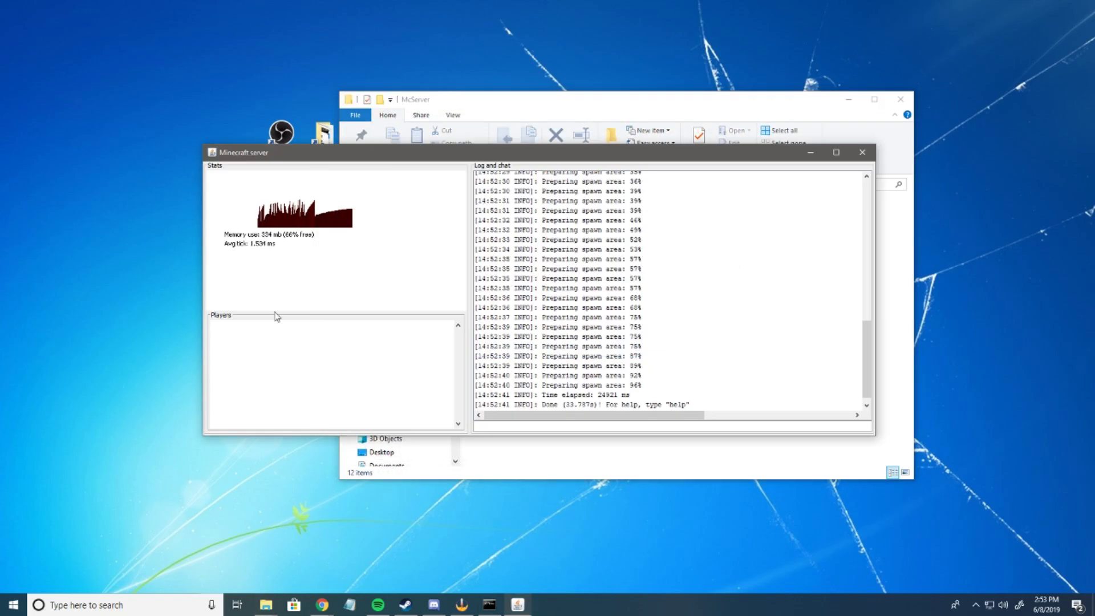
left_click(847, 100)
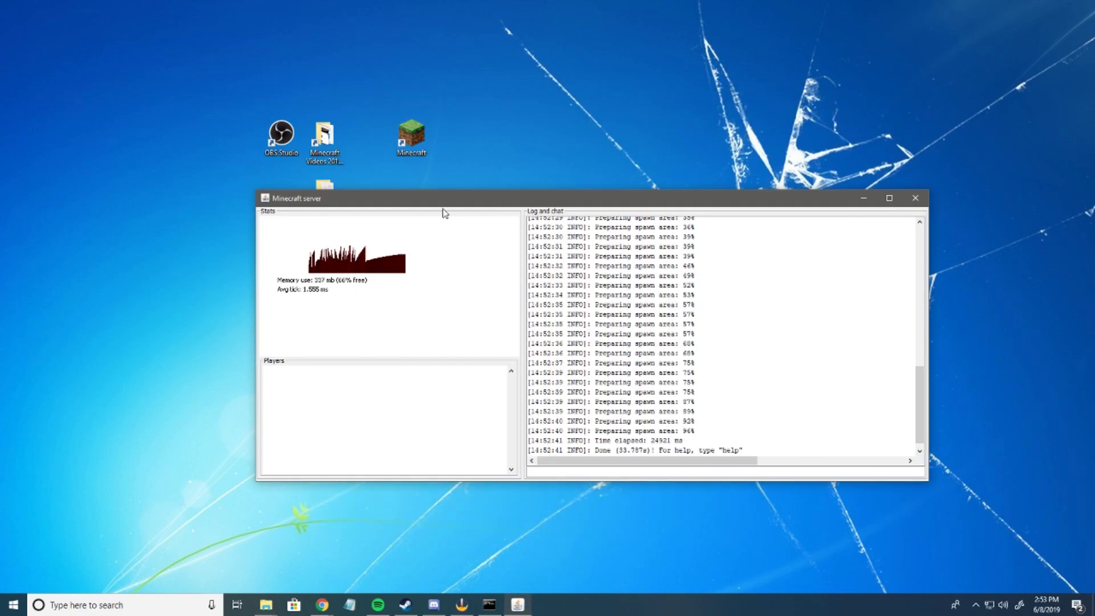
double_click(415, 137)
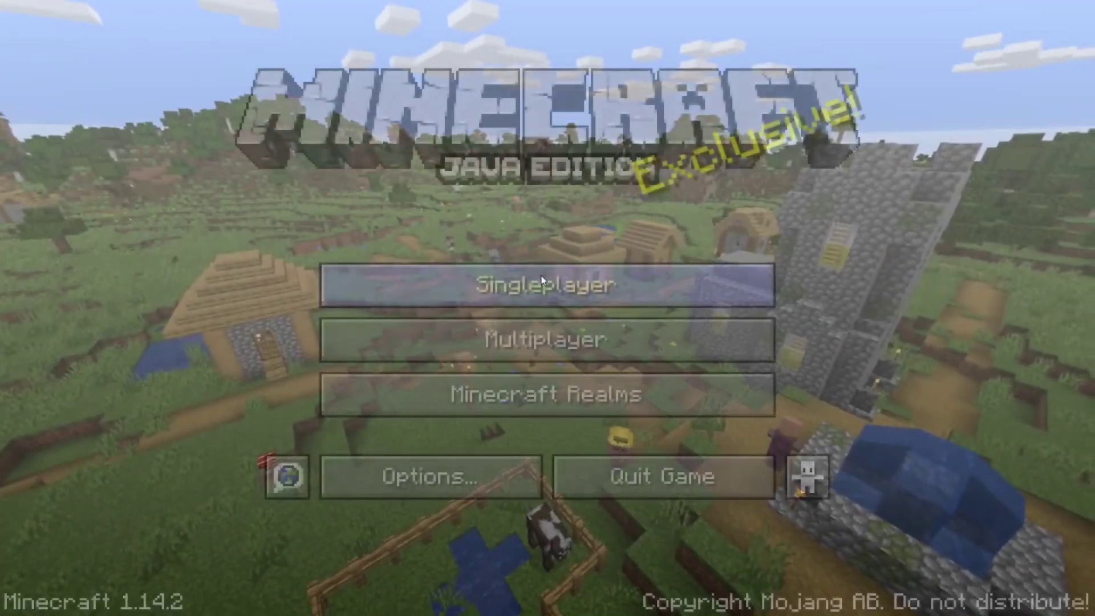
Add a multiplayer server entry with the default name Minecraft Server and the server address localhost
left_click(515, 341)
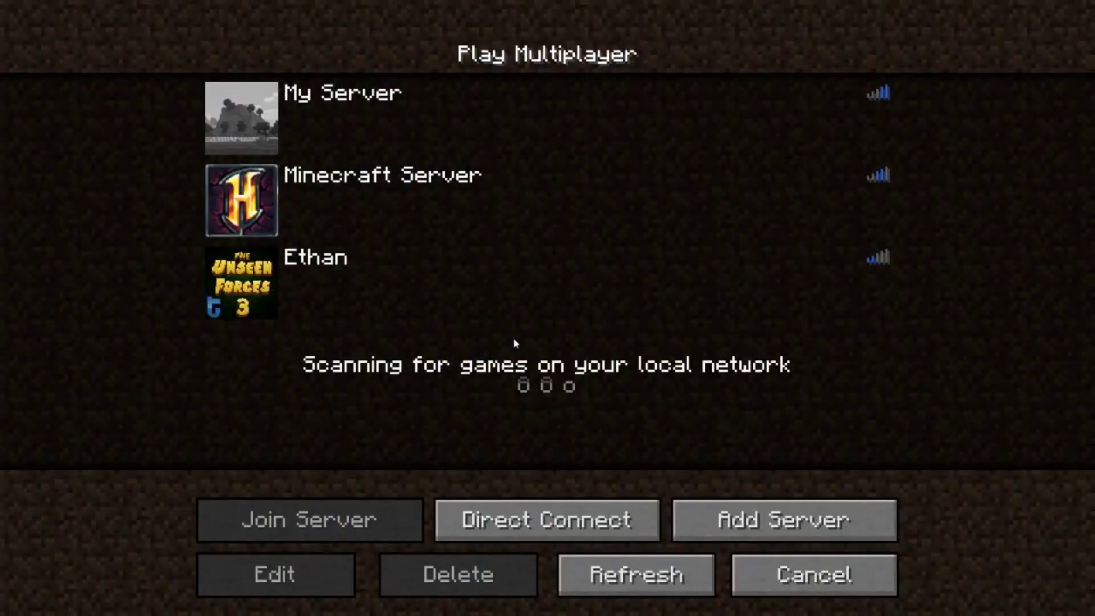
left_click(781, 522)
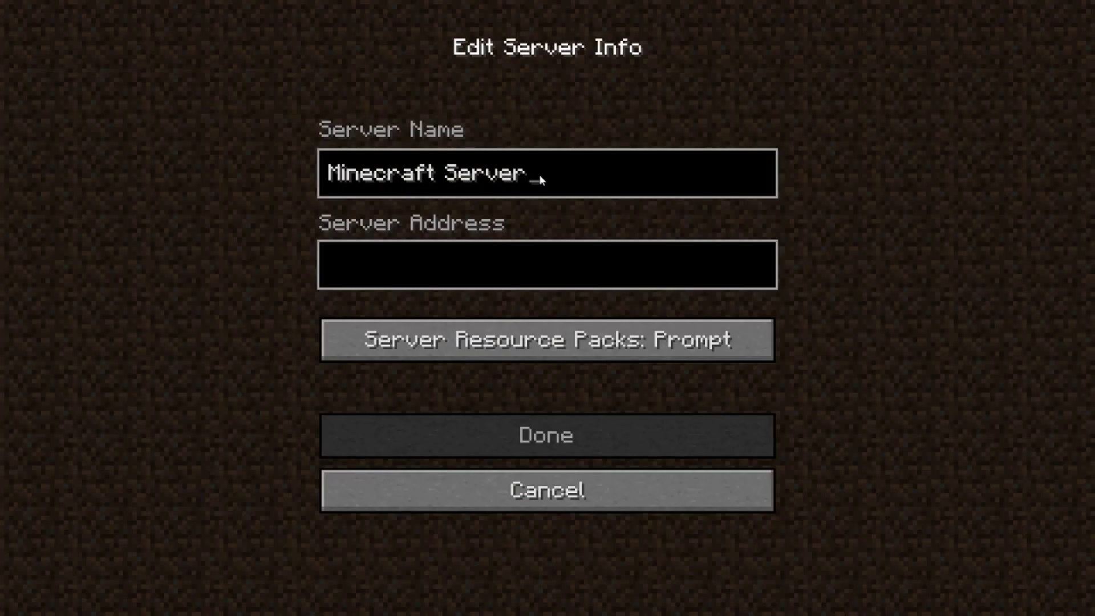
left_click(465, 261)
type("localhost")
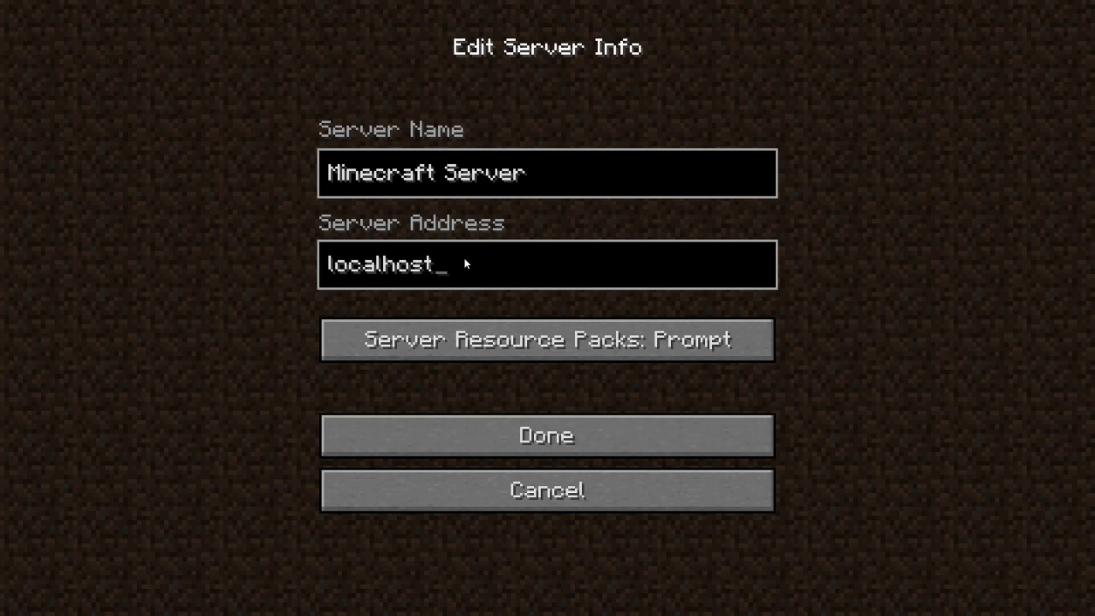
left_click(556, 429)
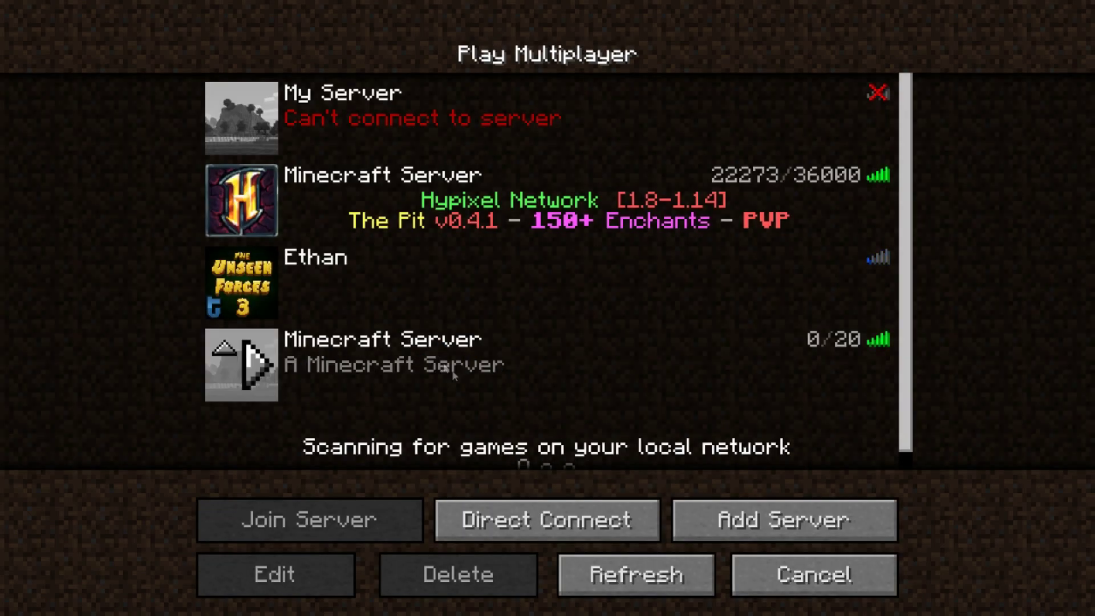
Join the newly added localhost server and walk forward through its world
left_click(401, 365)
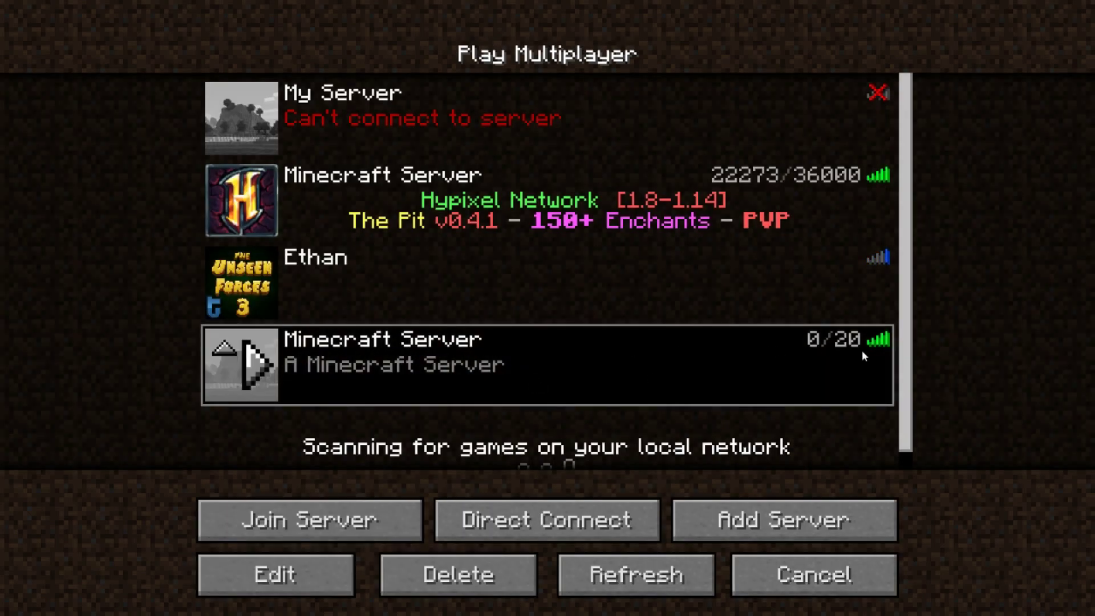
left_click(258, 371)
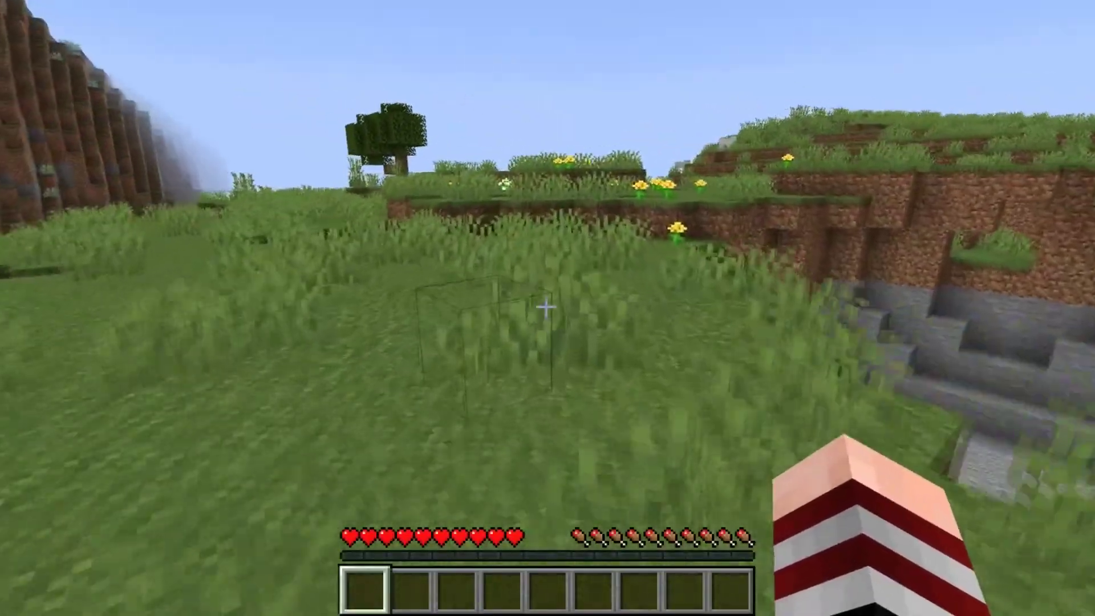
key("w")
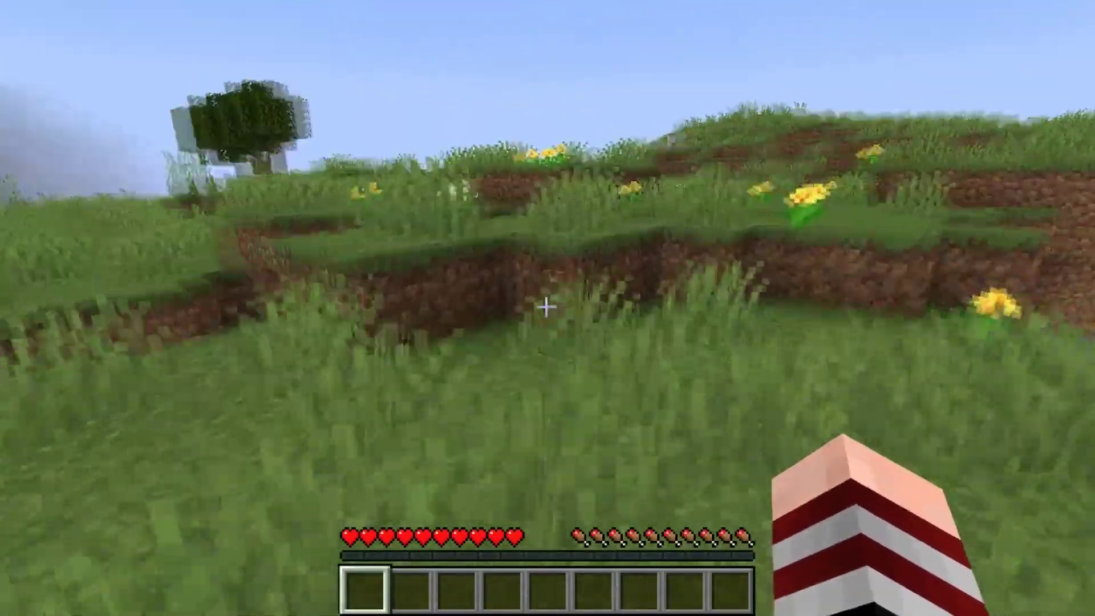
key("w")
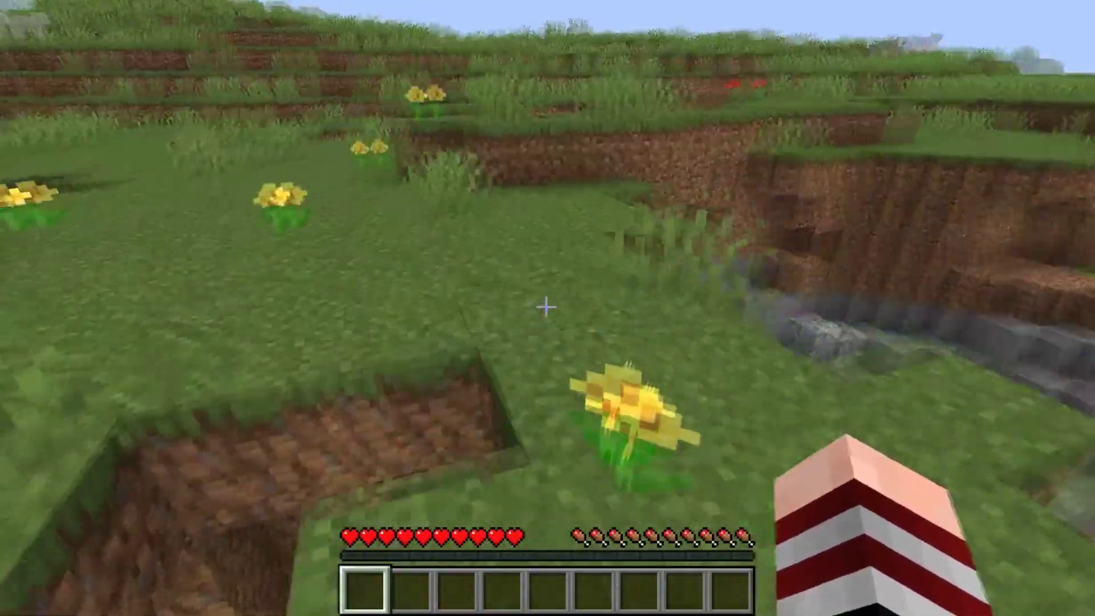
key("w")
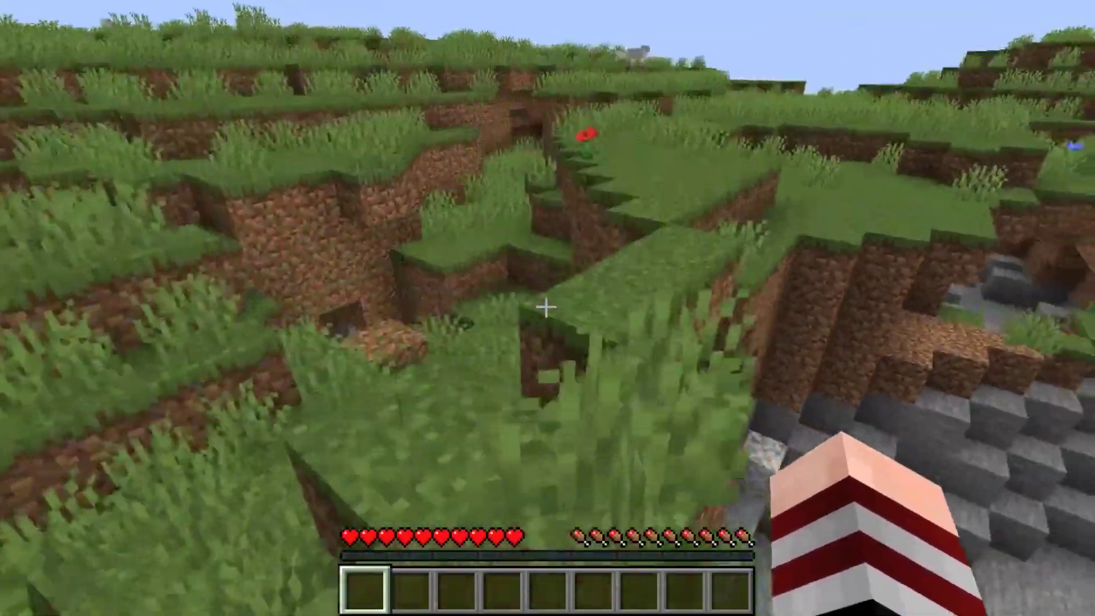
key("w")
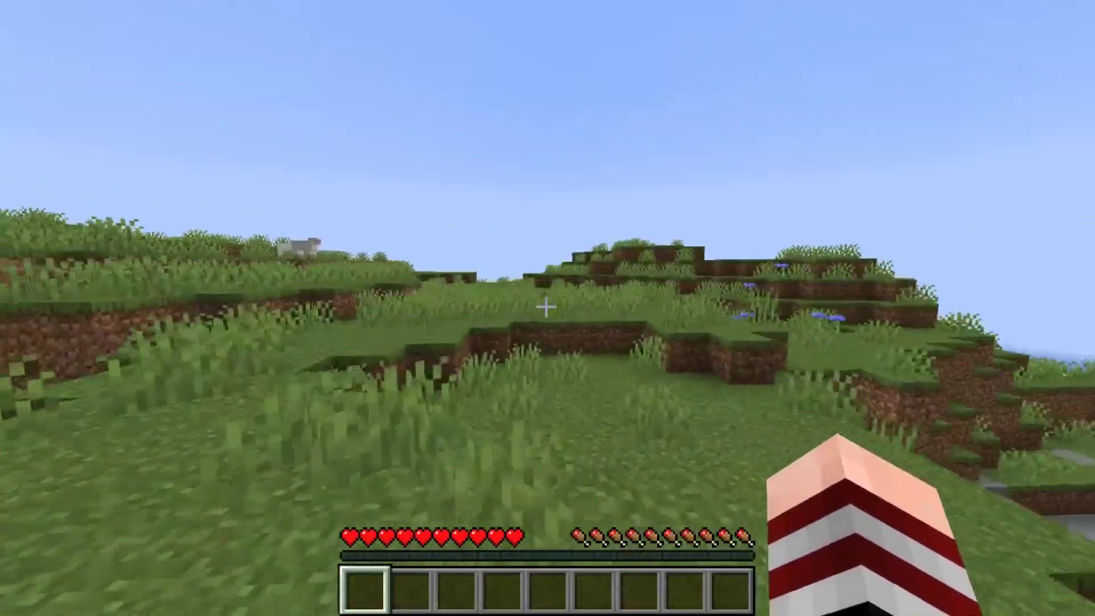